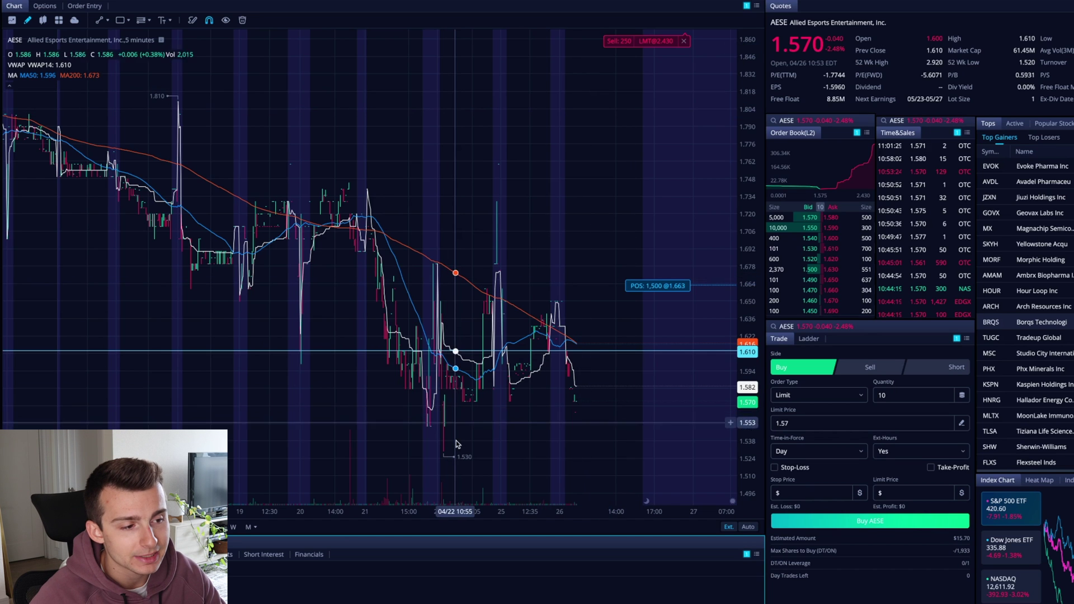
- Move the pending Sell 250 limit order's price down to 1.970 on the AESE chart
scroll(455, 432, up, 4)
scroll(458, 384, up, 3)
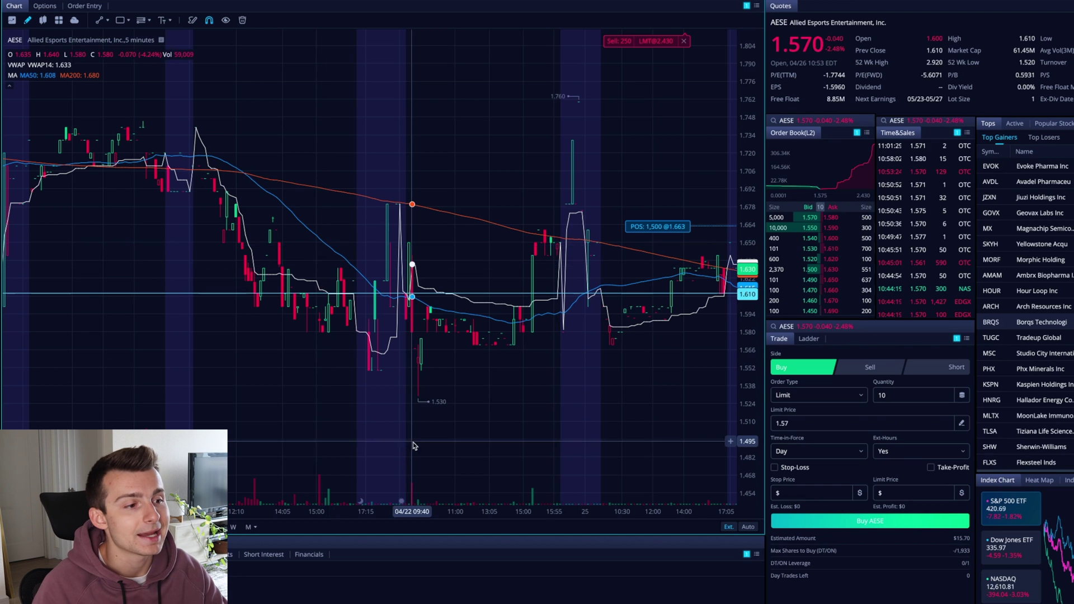
scroll(412, 438, down, 4)
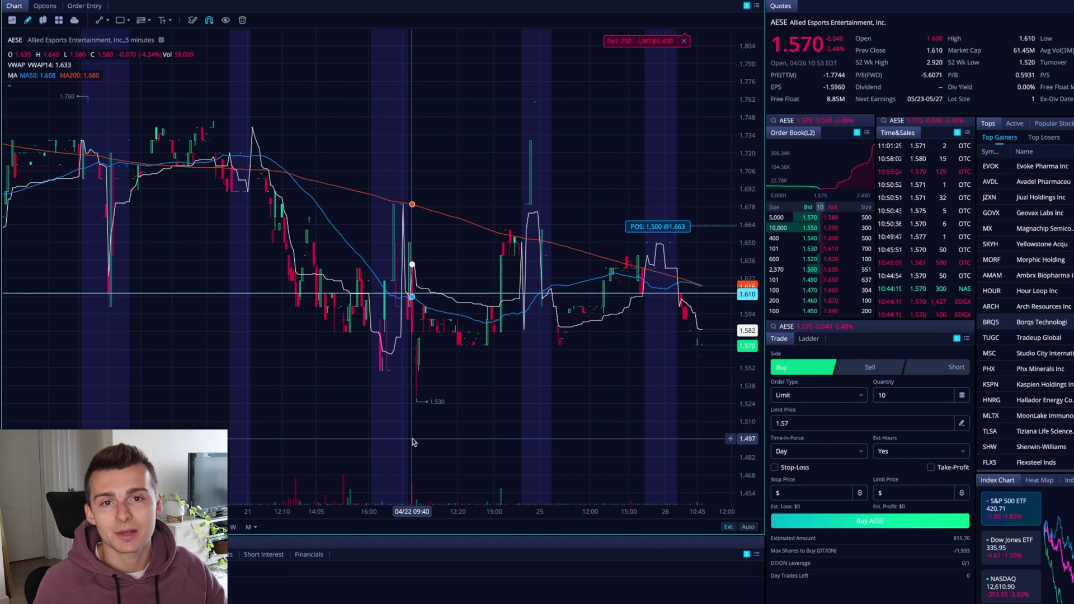
scroll(410, 445, down, 2)
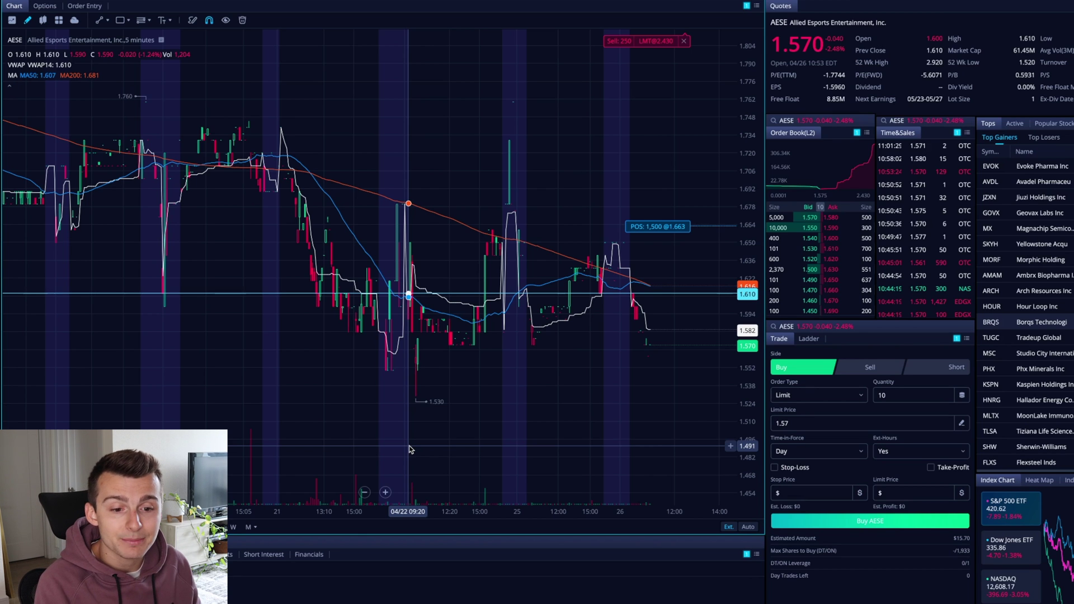
scroll(688, 168, right, 2)
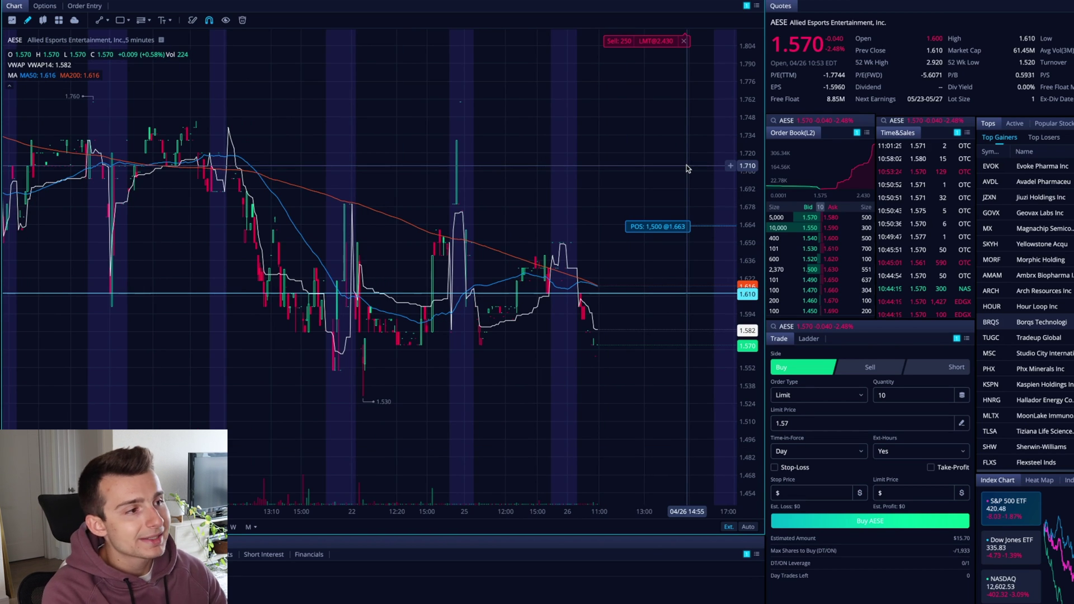
drag(683, 45, 684, 45)
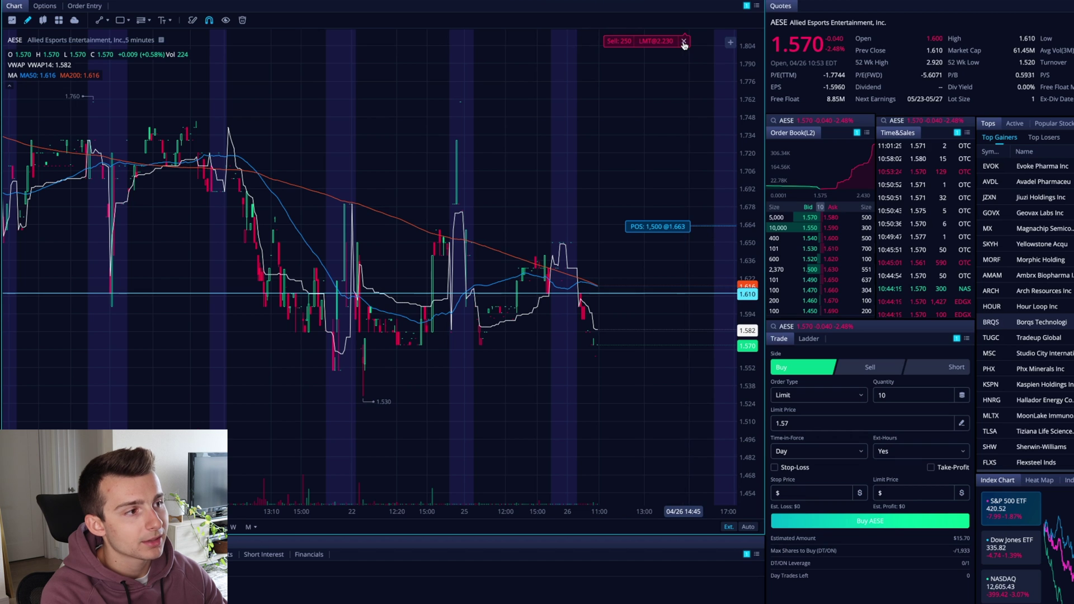
- Cancel the pending Sell order from its chart label
click(684, 43)
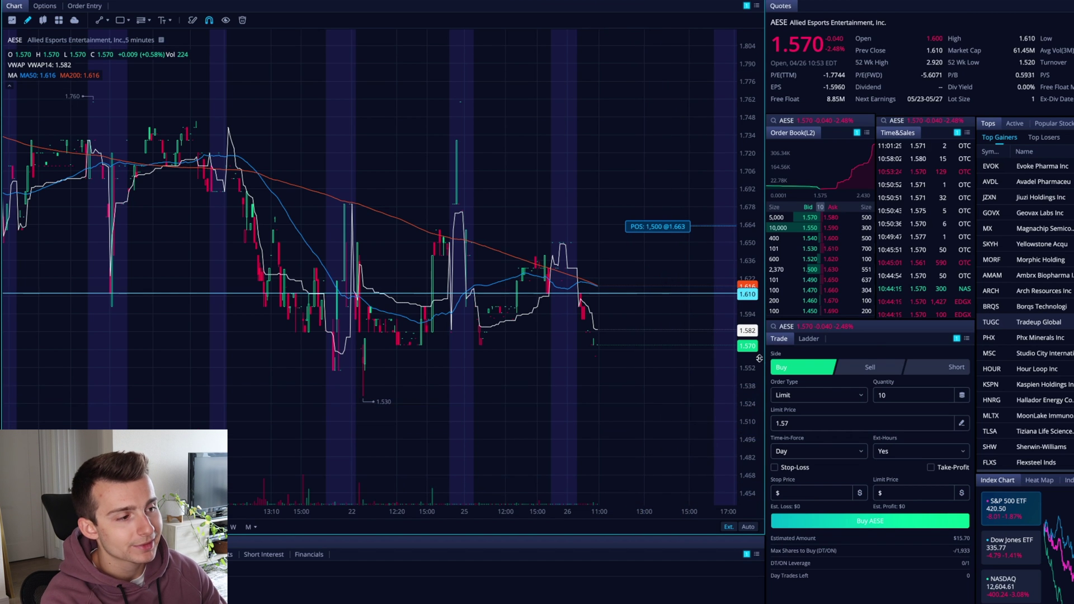
scroll(569, 371, down, 3)
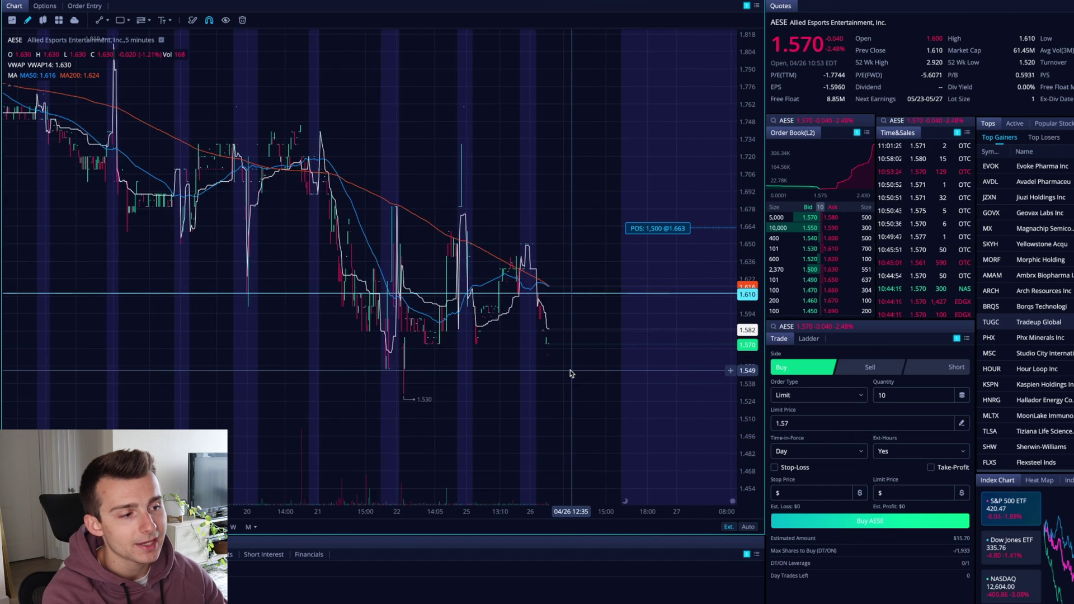
scroll(569, 370, down, 2)
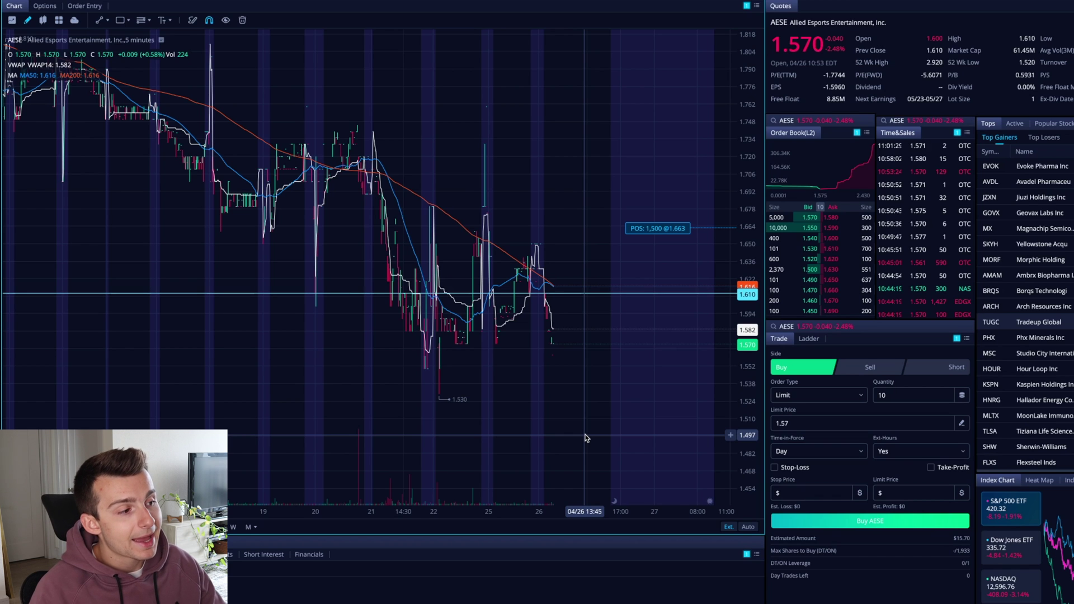
click(795, 326)
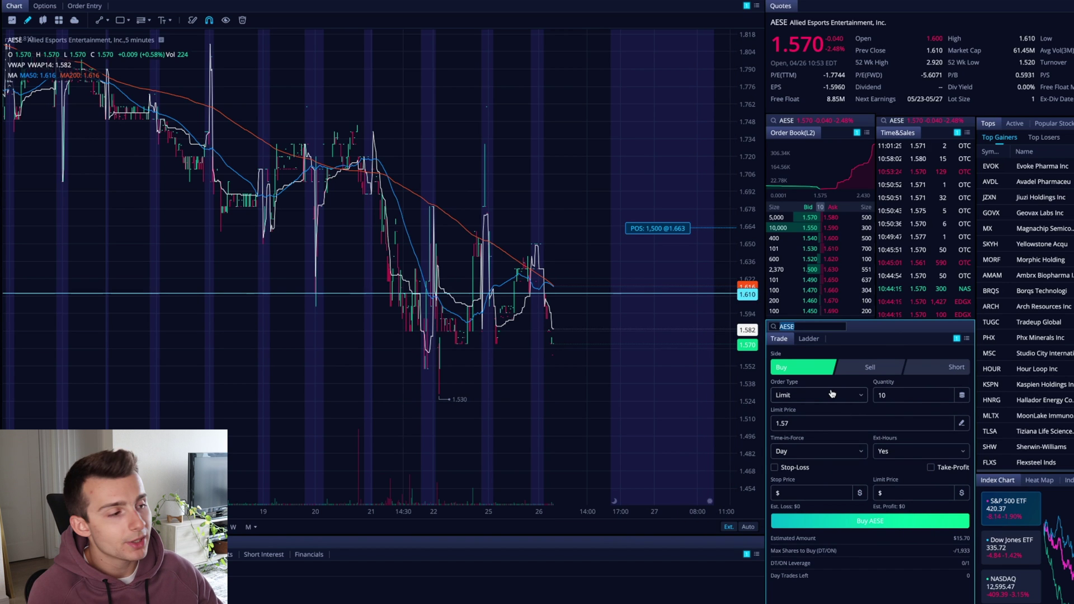
click(810, 339)
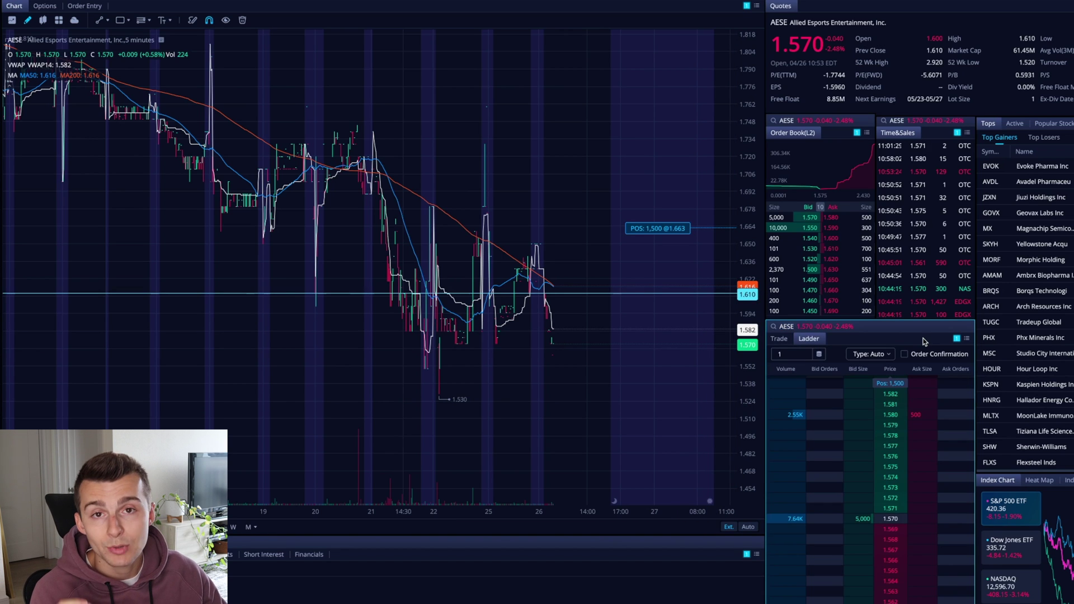
click(775, 339)
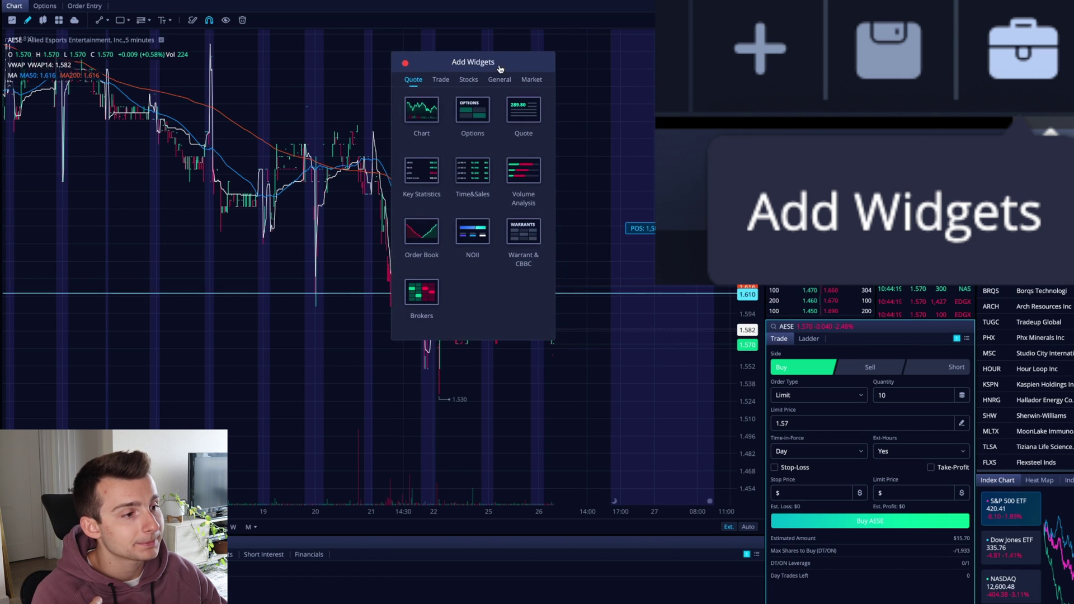
click(440, 80)
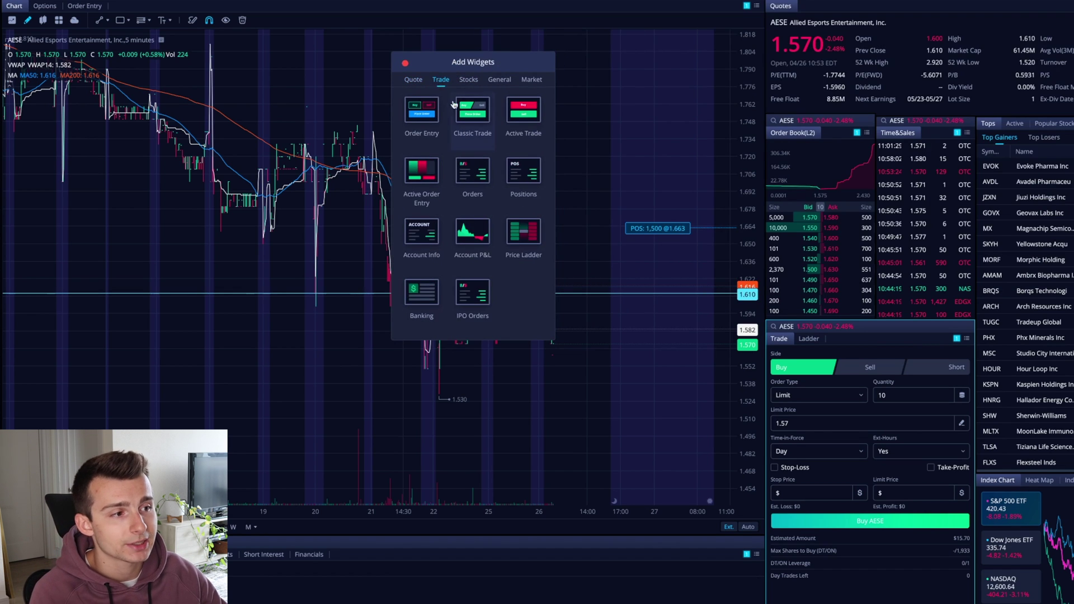
mouse_move(483, 137)
drag(483, 137, 693, 177)
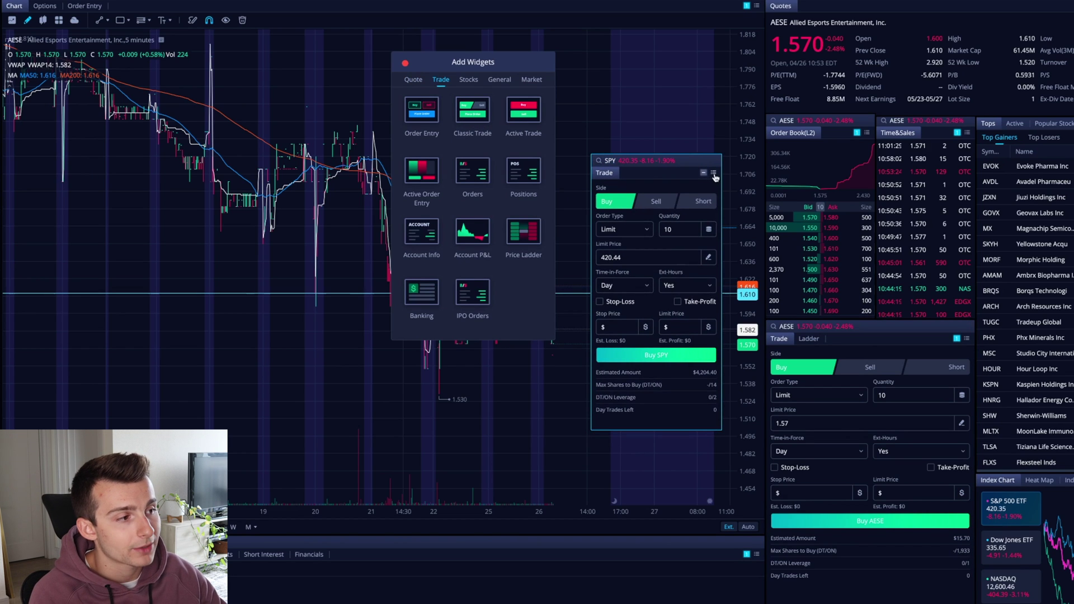
click(713, 172)
click(743, 303)
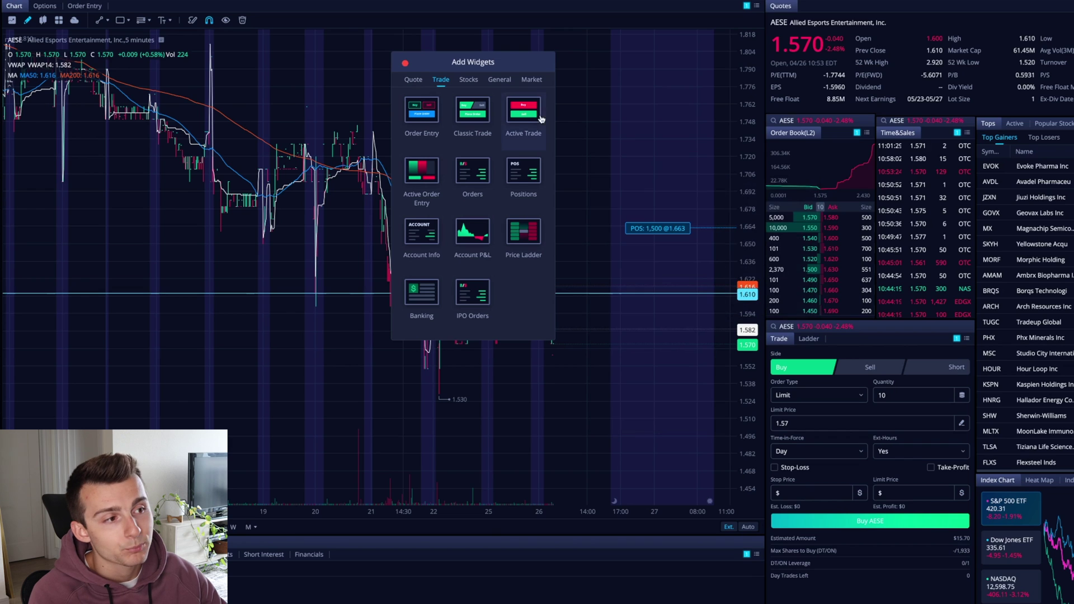
drag(414, 124, 708, 323)
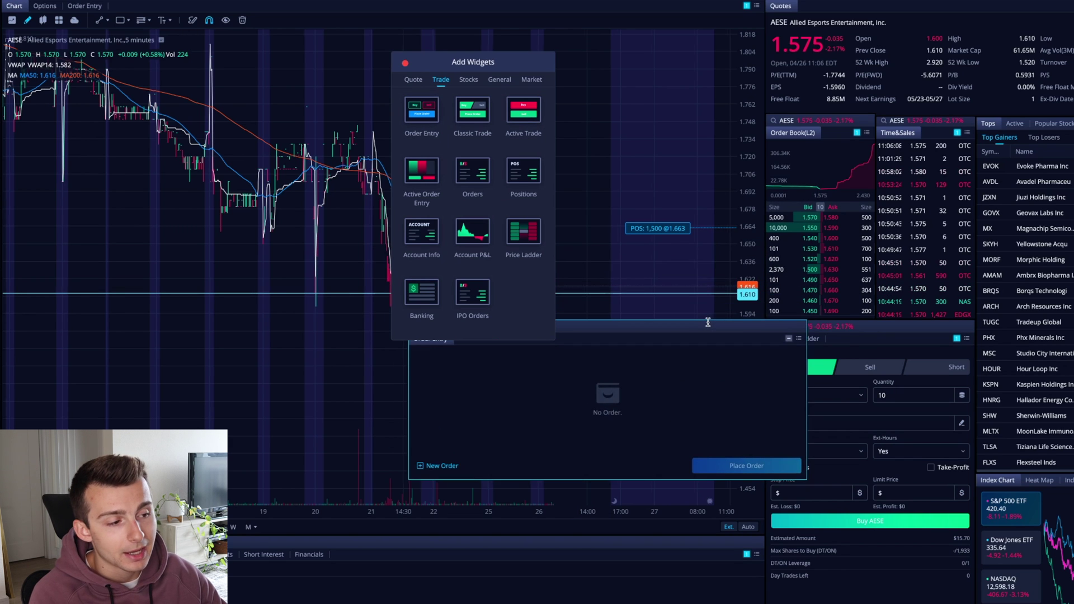
click(799, 339)
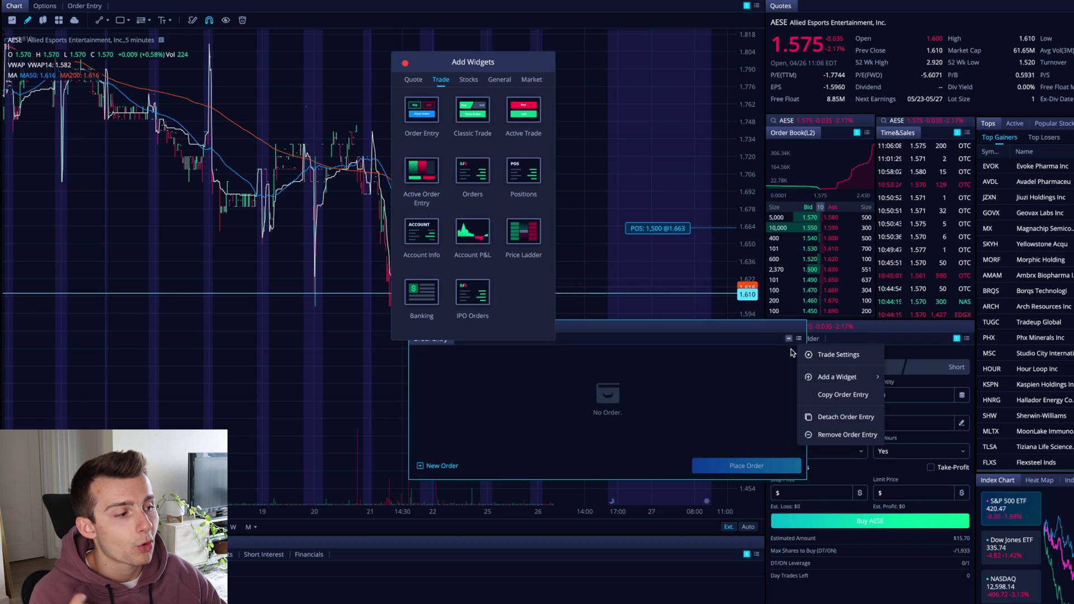
click(824, 435)
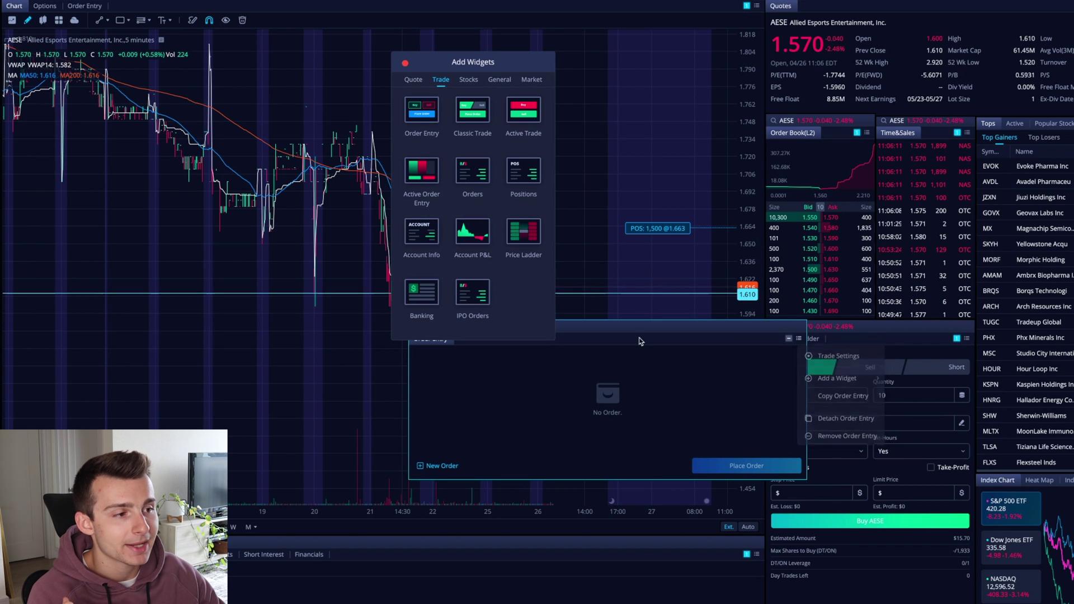
click(405, 65)
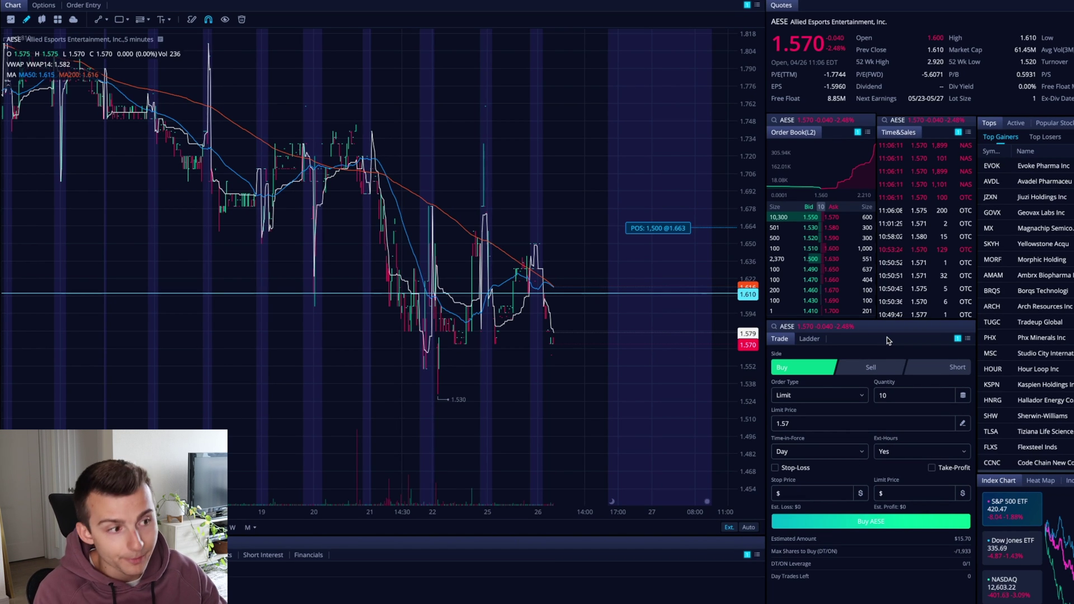
- Set the AESE ticket to the Sell side with a quantity of 100 shares
drag(599, 378, 587, 343)
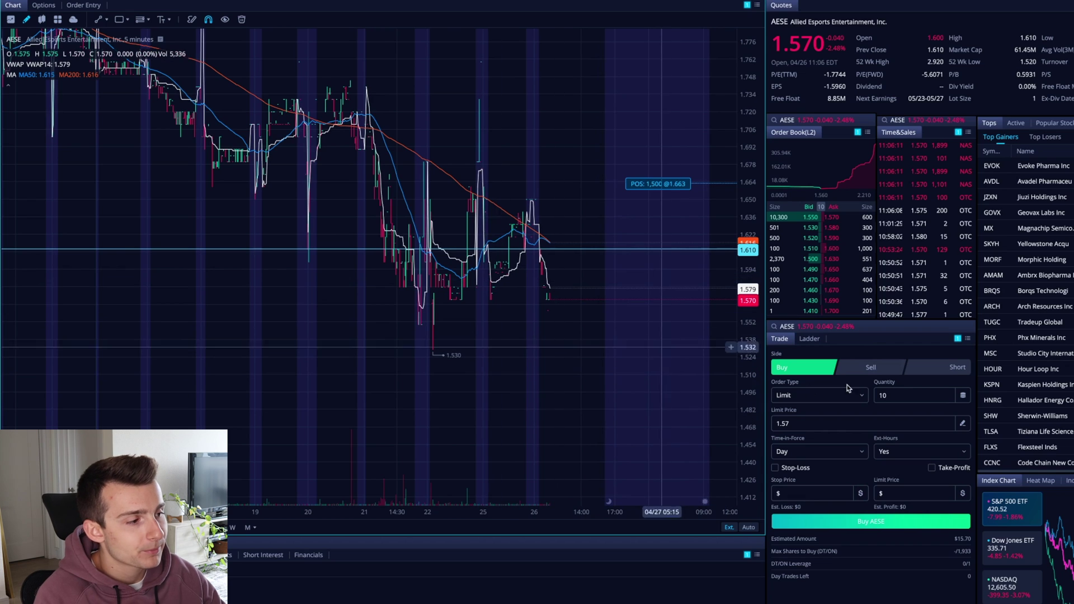
click(868, 370)
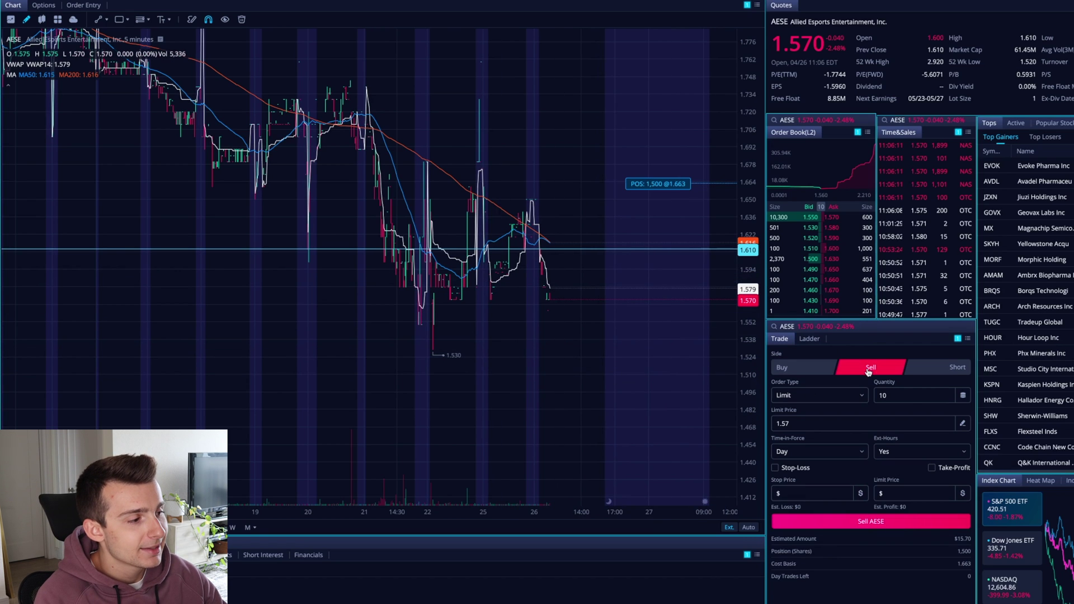
click(917, 396)
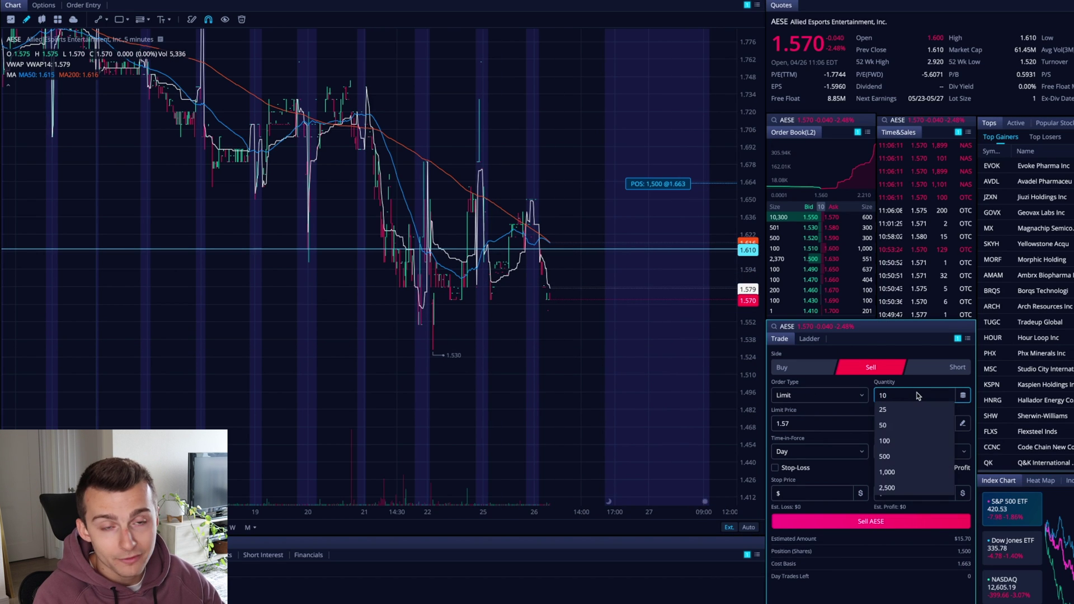
click(897, 442)
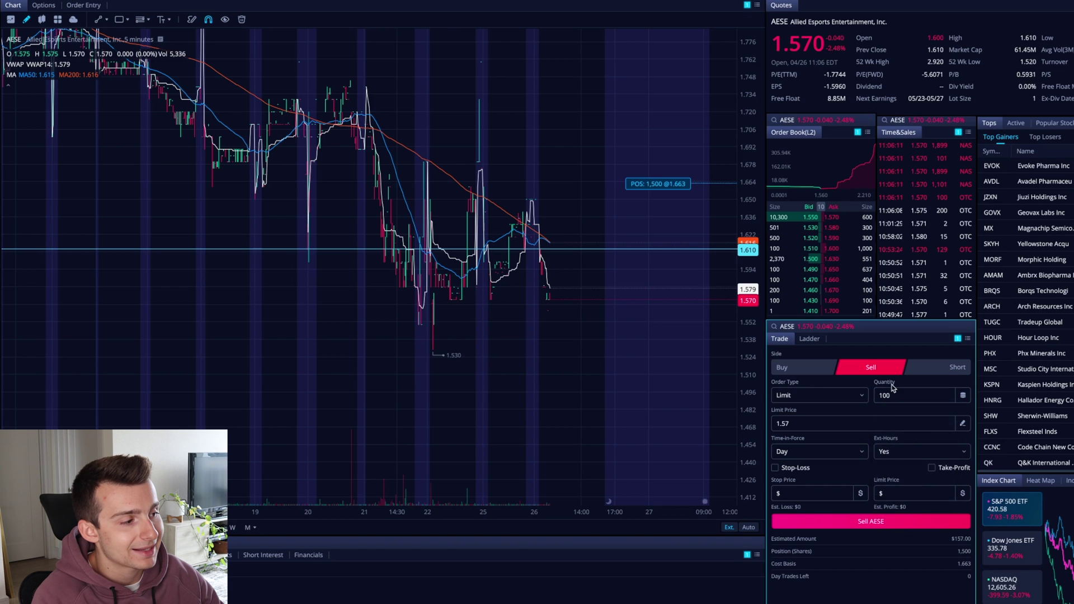
- Keep Limit as the order type and set the limit price to 1.47
click(801, 399)
click(839, 401)
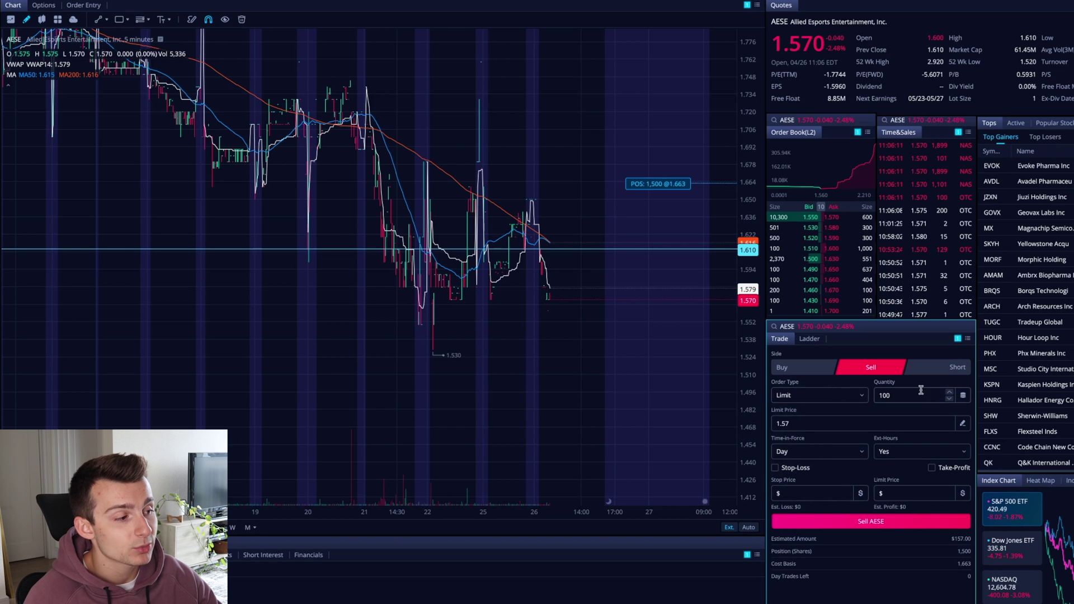
click(849, 424)
key(BackSpace)
key(BackSpace)
key(BackSpace)
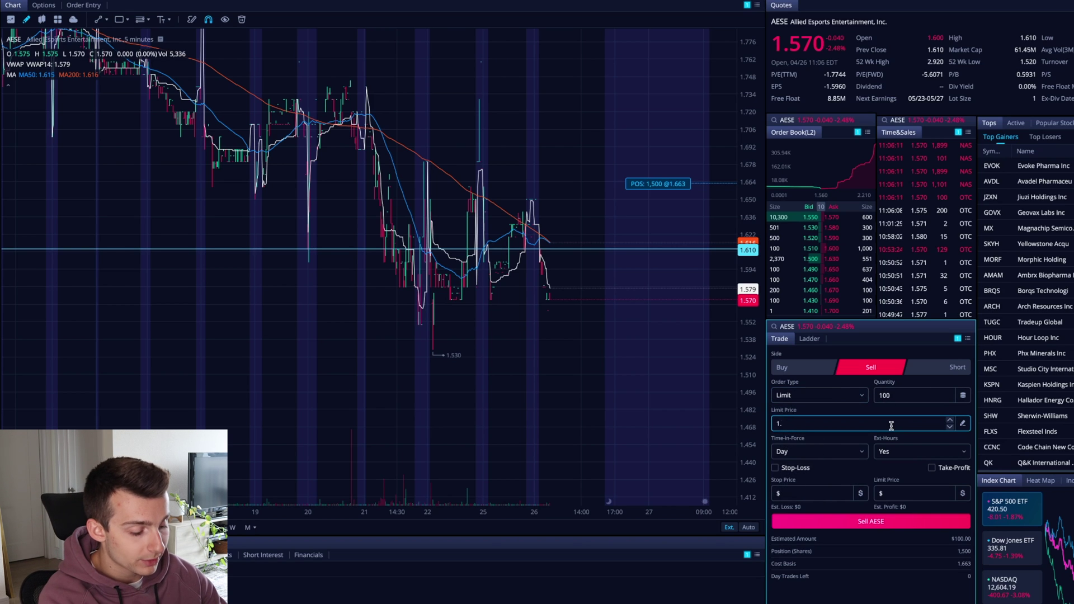
text(.47)
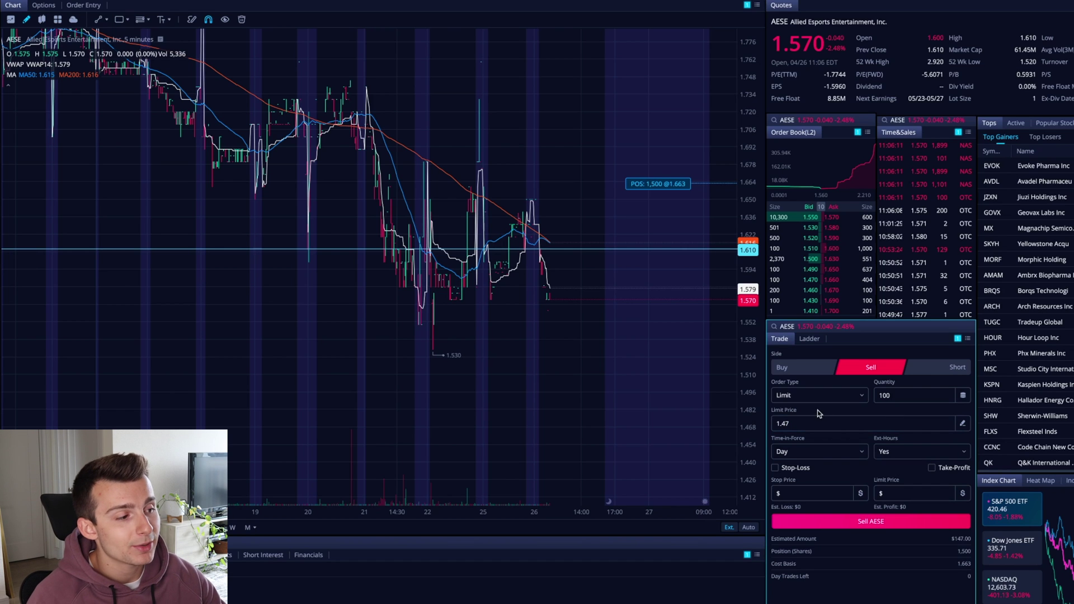
drag(796, 424, 754, 423)
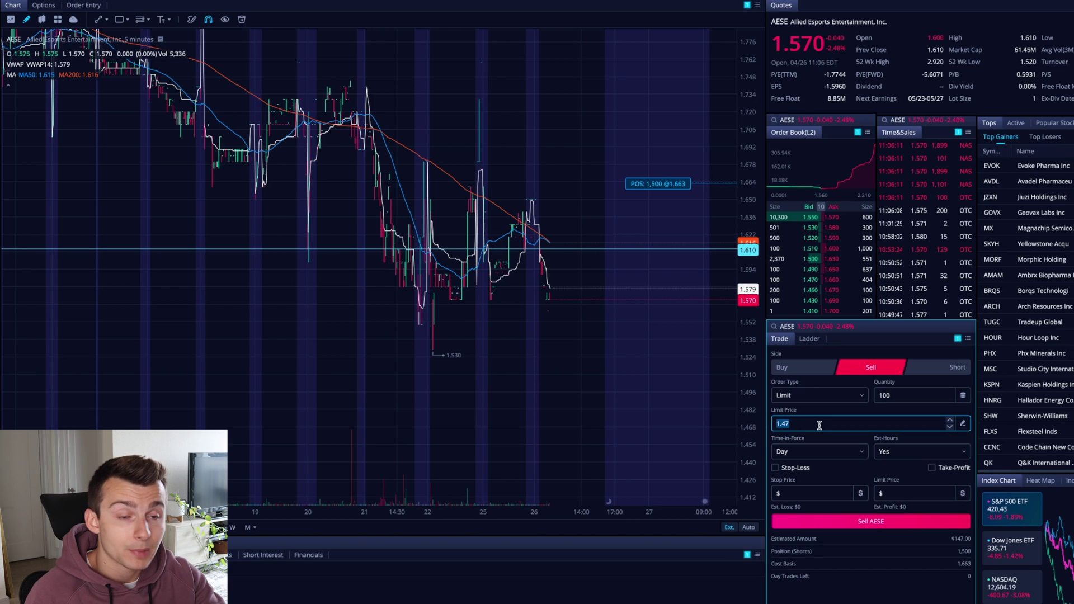
click(833, 413)
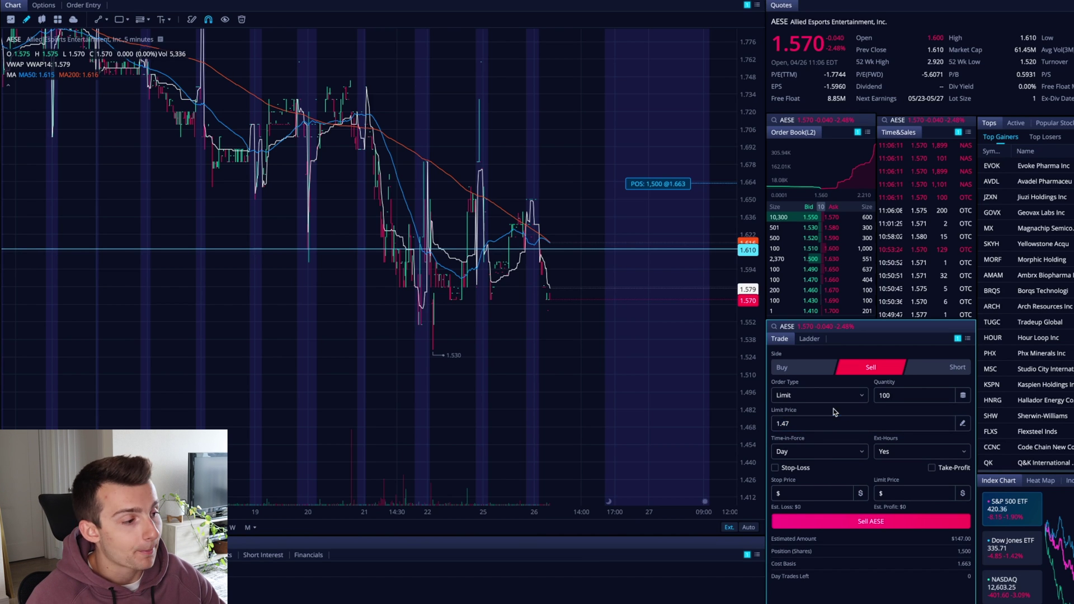
click(816, 396)
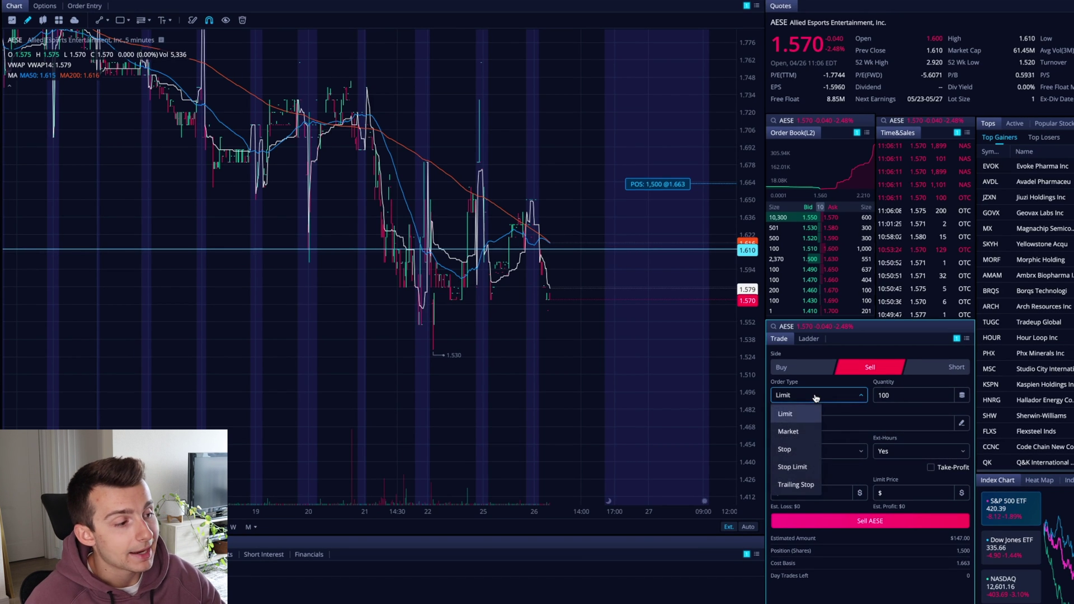
- Change the sell order to a Stop at 1.47 with GTC time-in-force
click(795, 451)
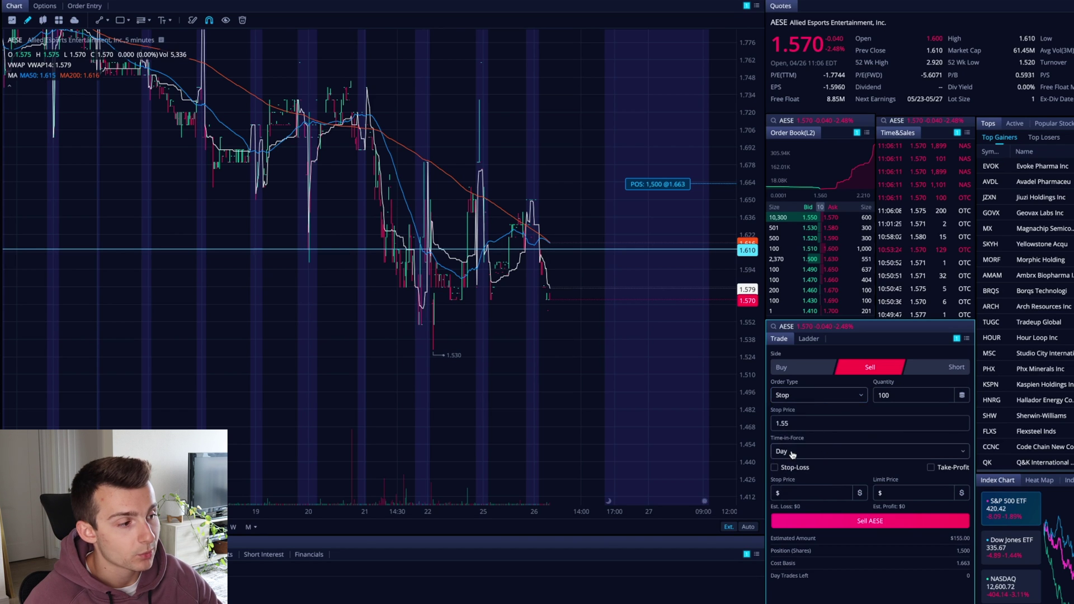
click(805, 422)
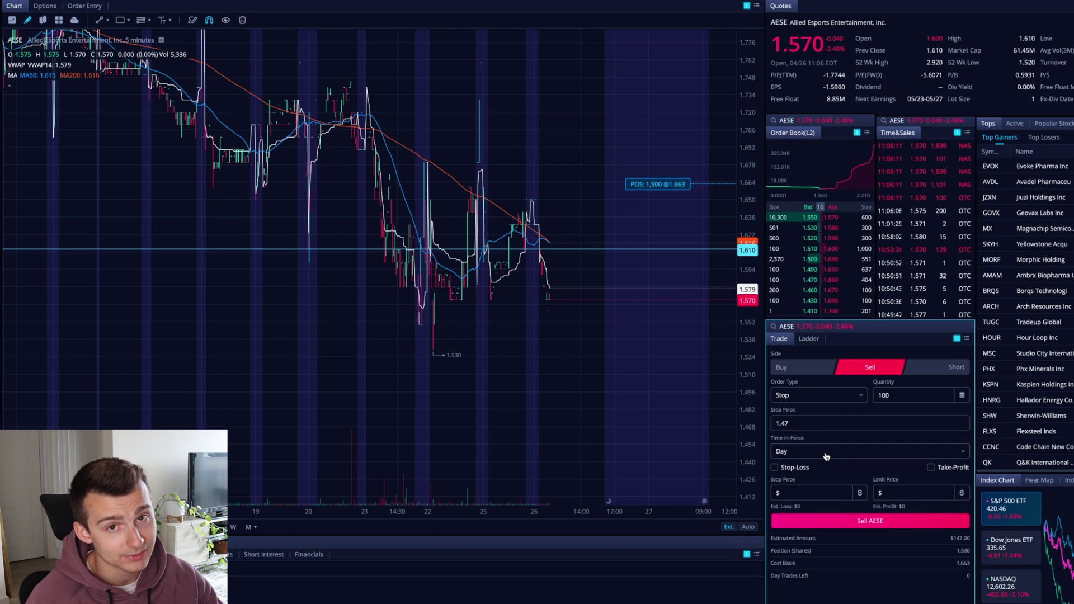
click(826, 455)
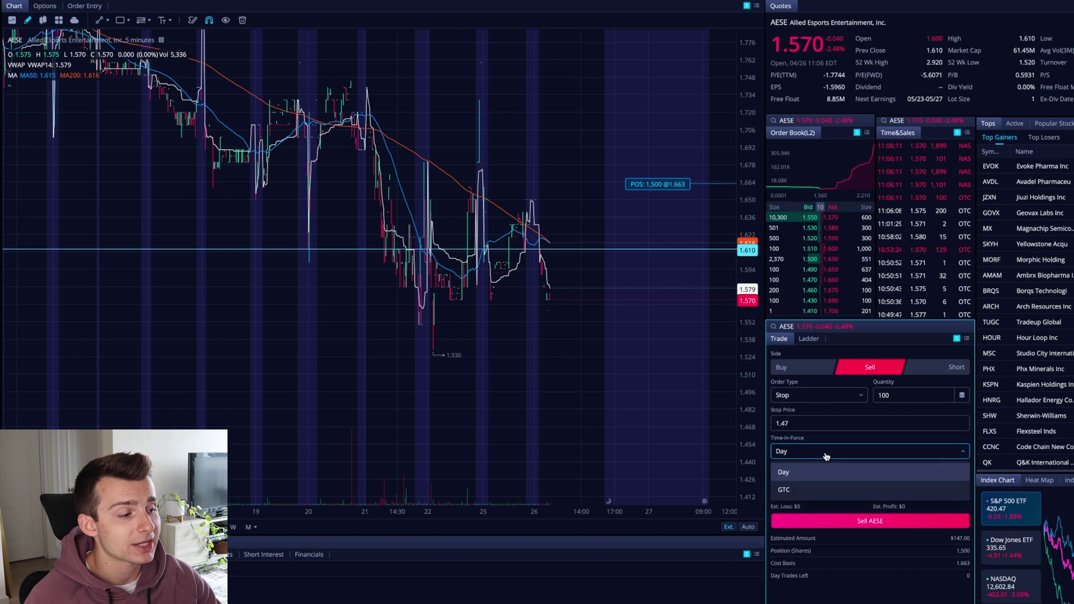
click(804, 484)
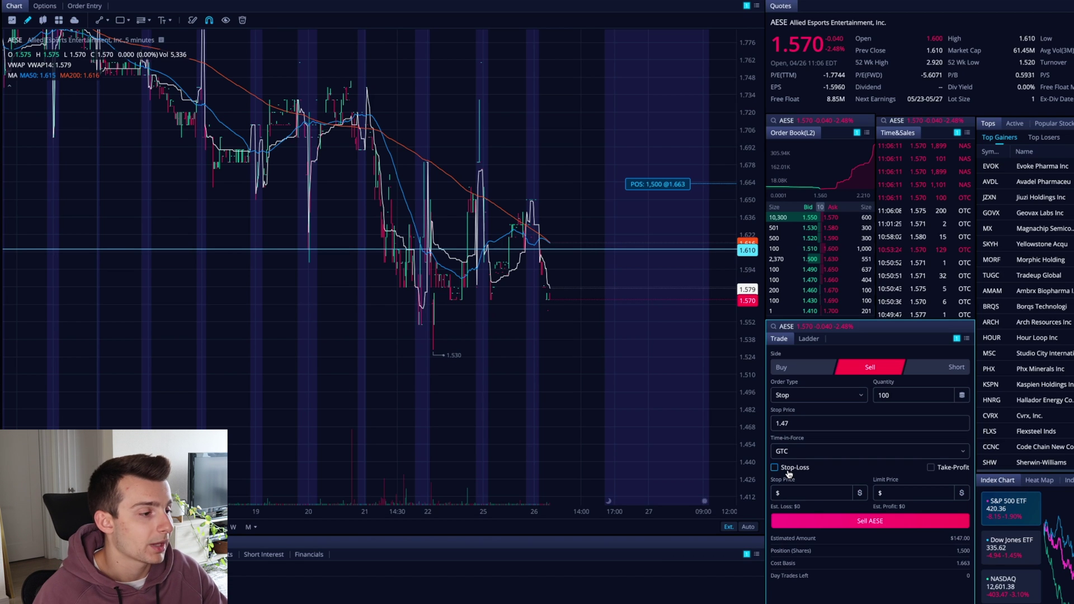
click(787, 471)
click(931, 467)
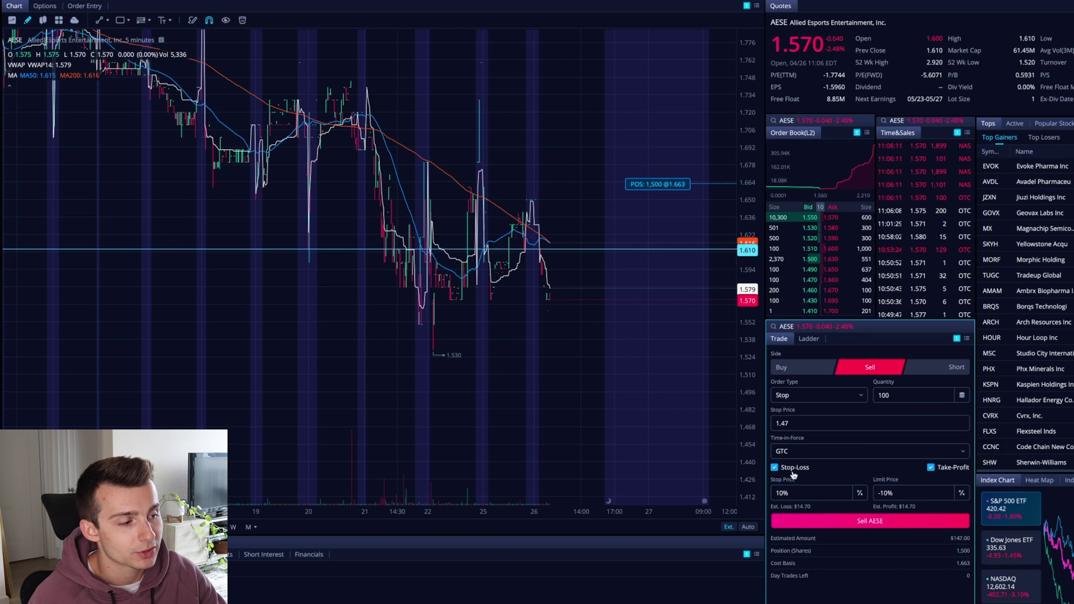
click(793, 474)
click(932, 468)
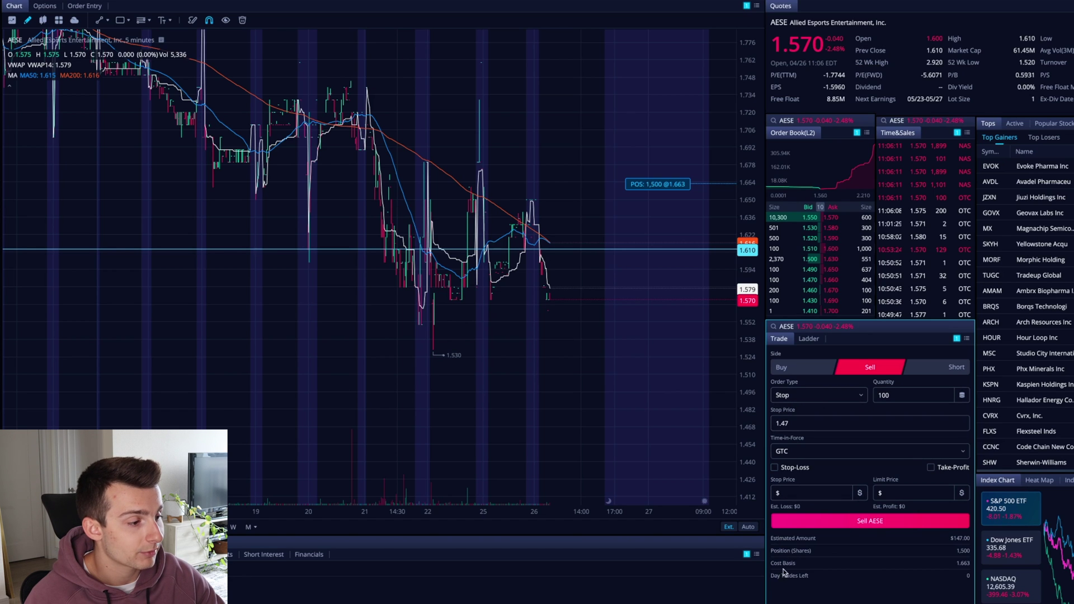
click(848, 523)
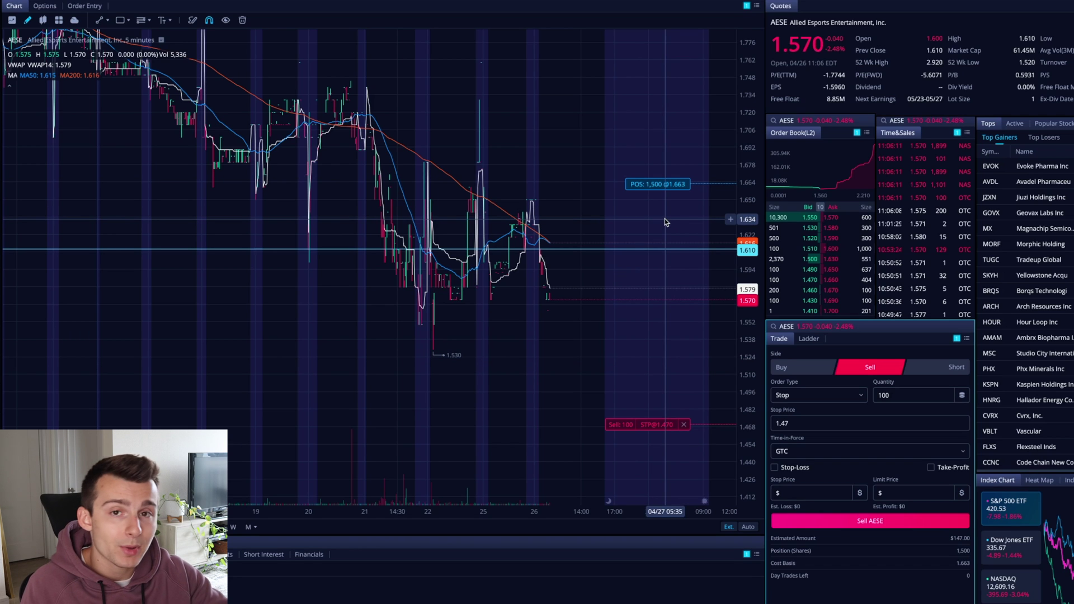
click(684, 426)
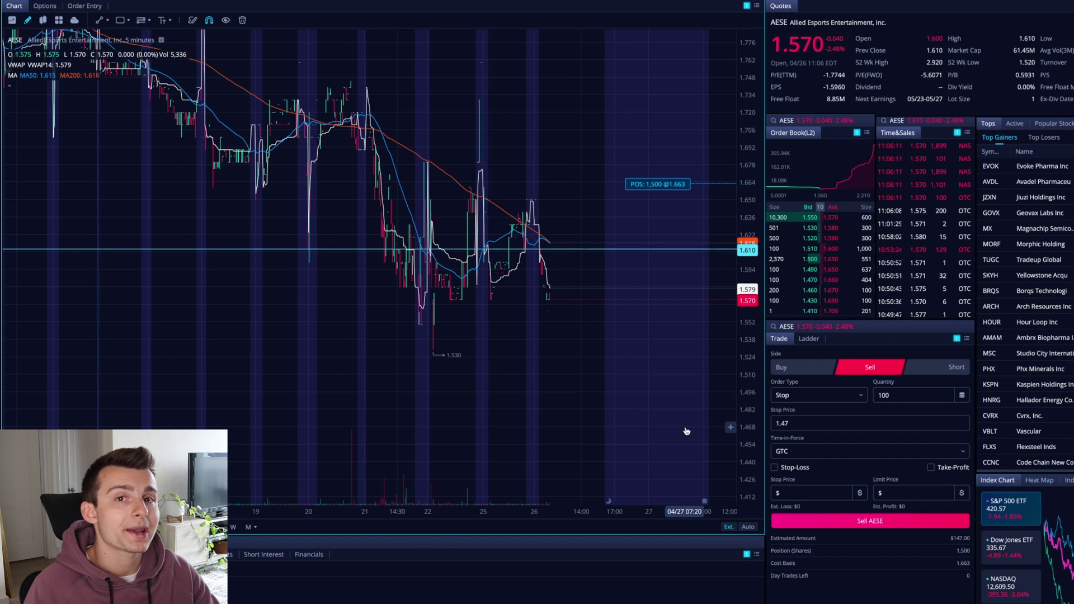
- Switch the ticket to a Buy stop order with a stop price of 1.72
click(782, 368)
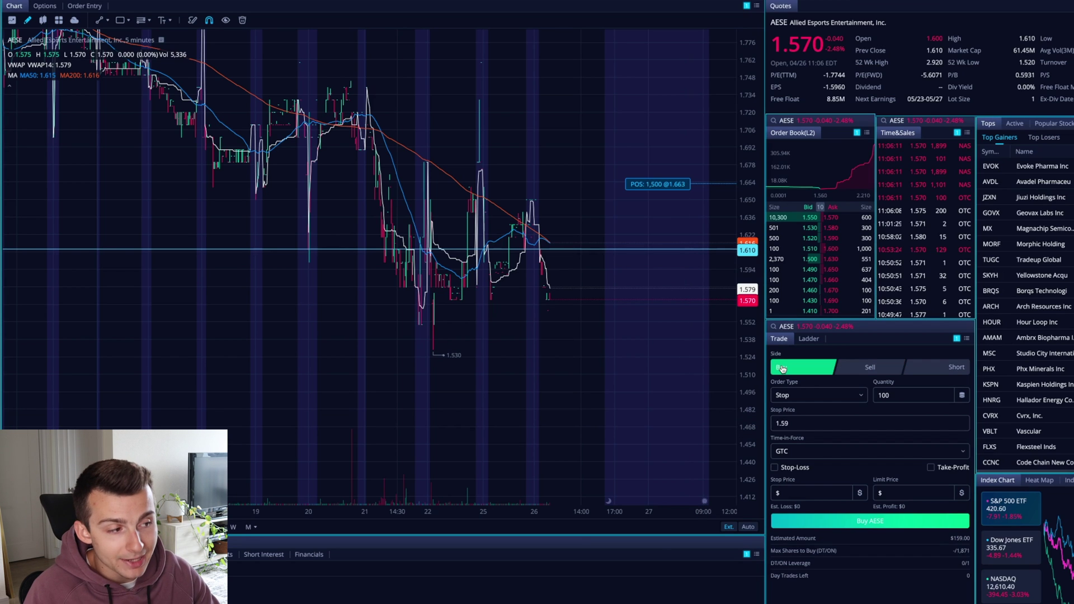
click(786, 398)
click(787, 449)
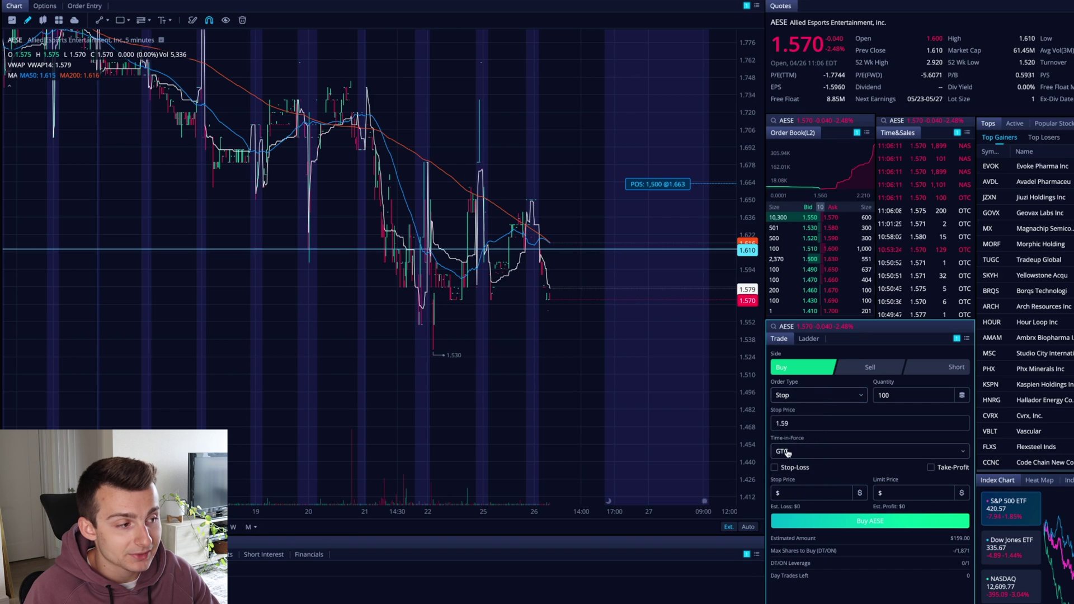
click(823, 423)
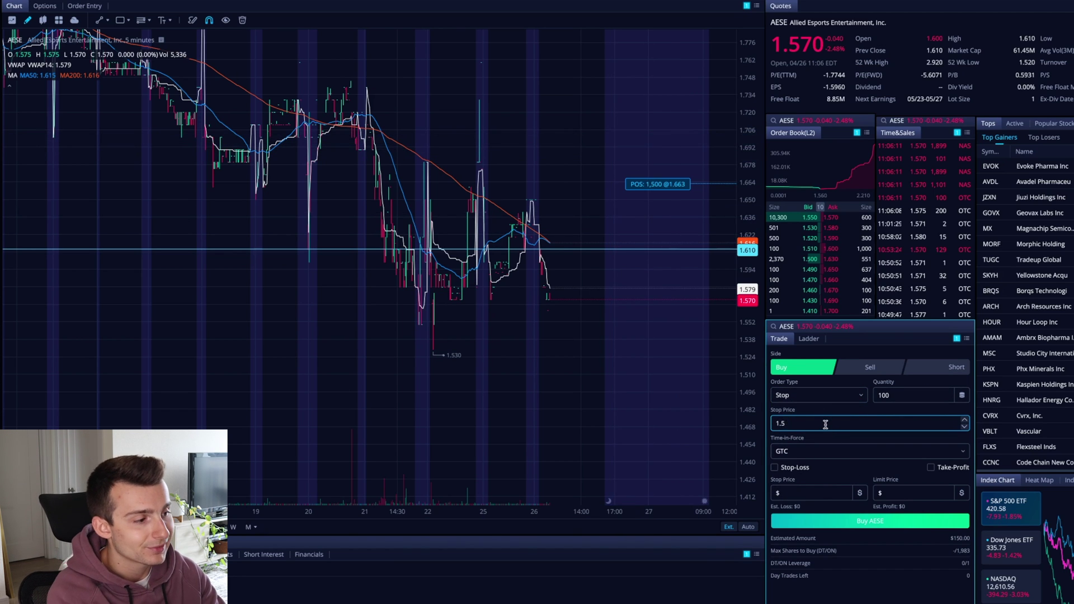
text(.7)
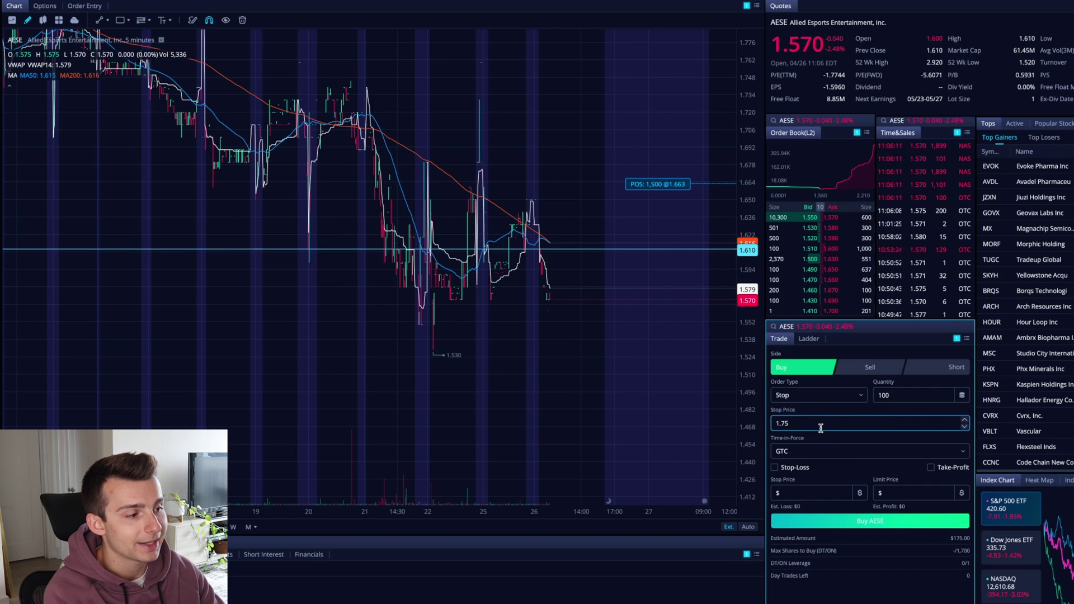
text(1)
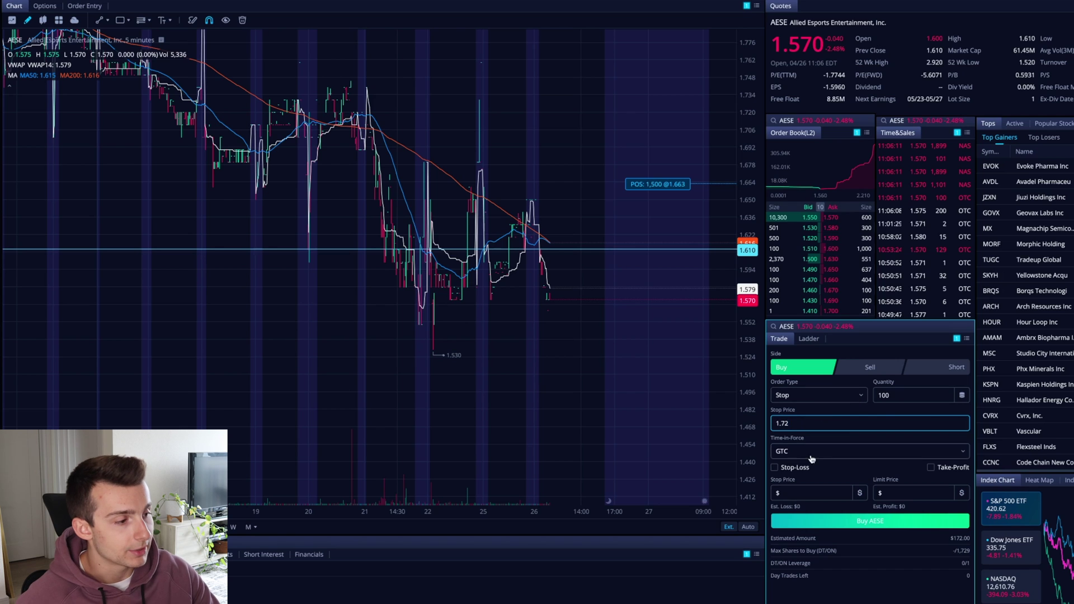
- Submit the 1.72 buy stop, cancel it from its chart label, and return to Sell
click(856, 523)
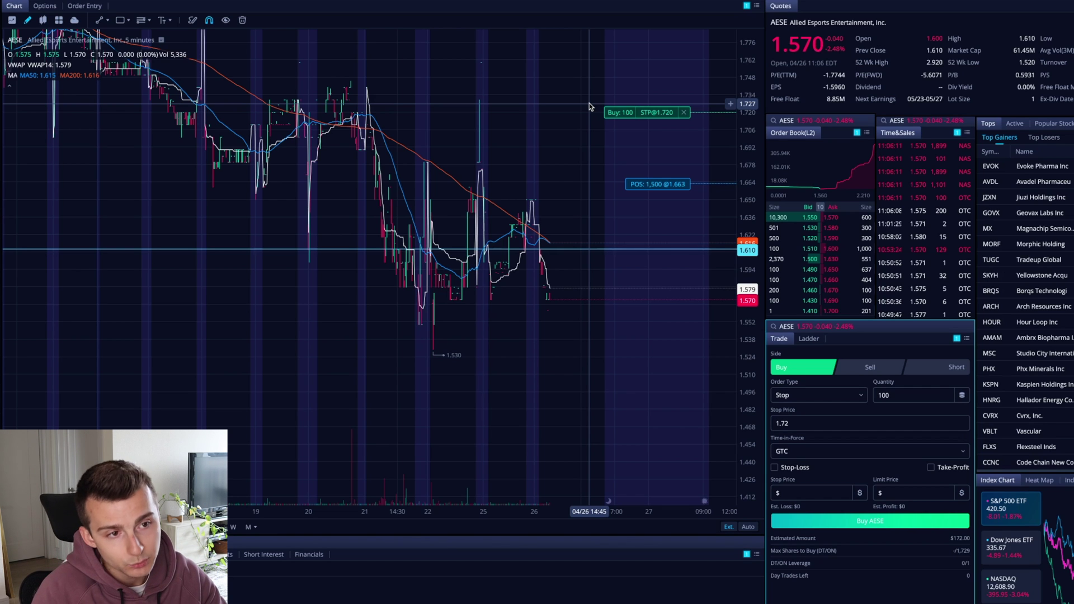
click(683, 114)
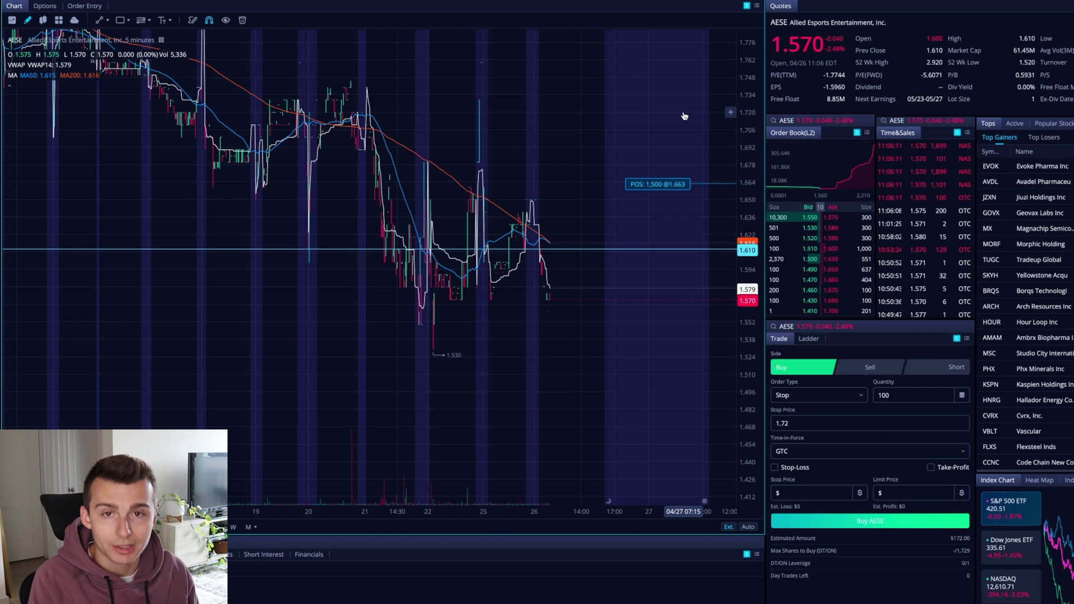
click(862, 368)
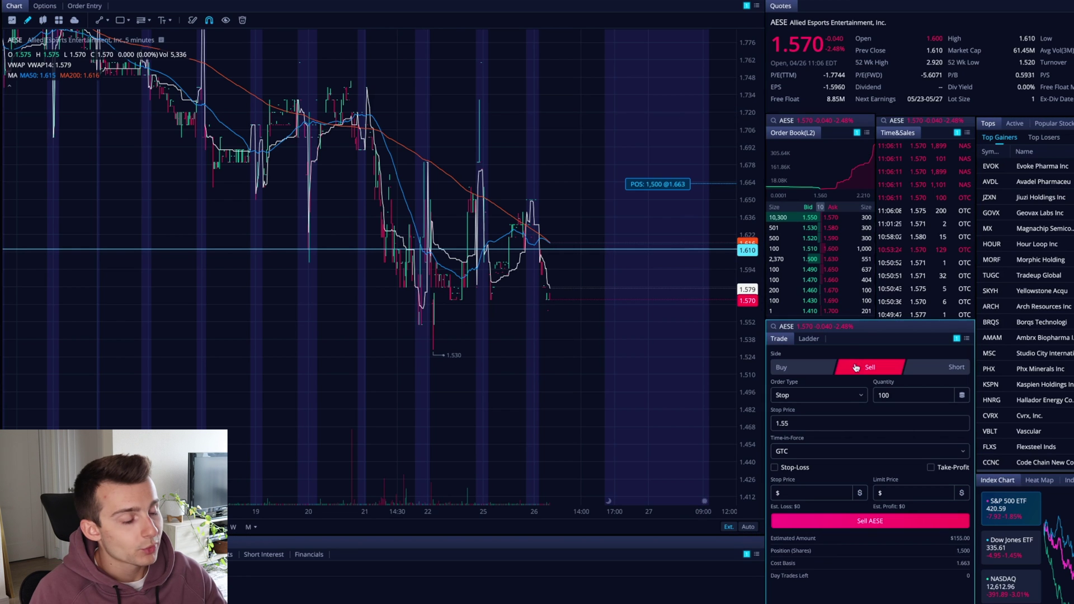
- Change the 100-share sell order type to Trailing Stop, with the trail amount still empty
click(789, 369)
click(874, 367)
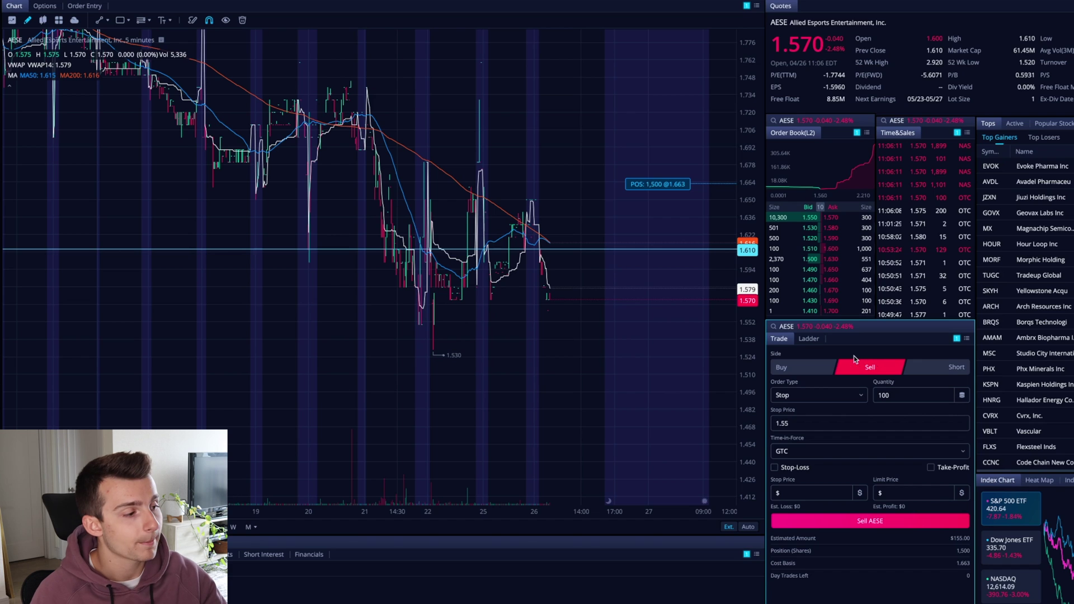
click(816, 395)
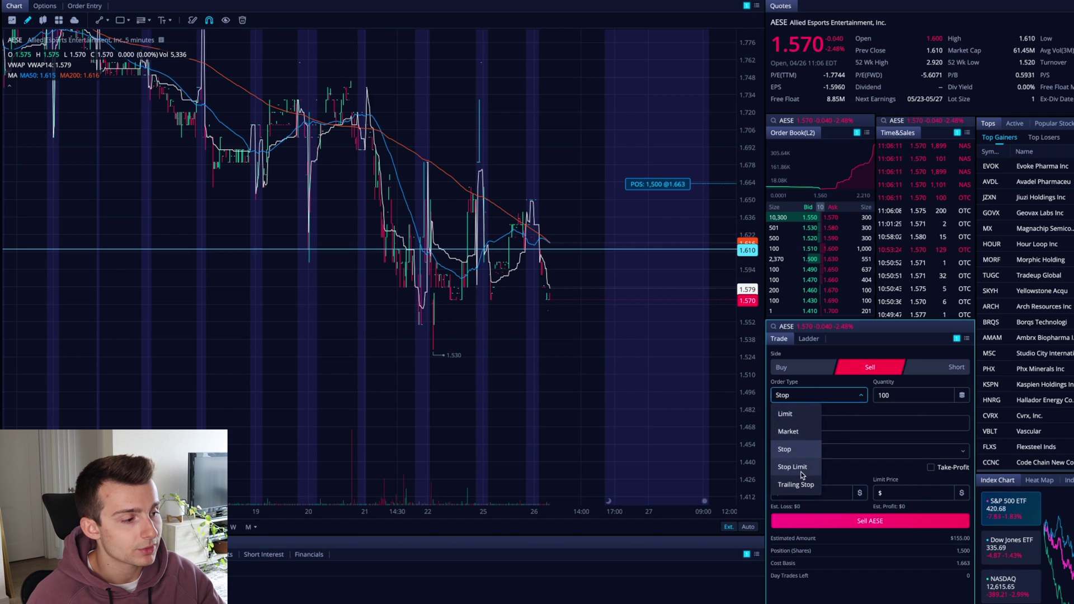
click(801, 486)
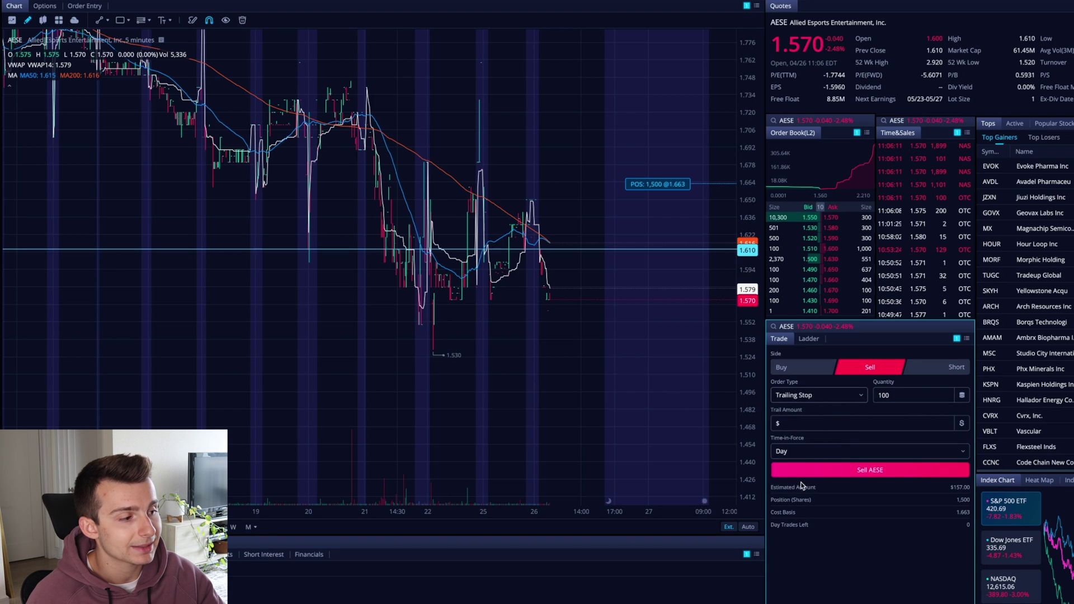
click(817, 429)
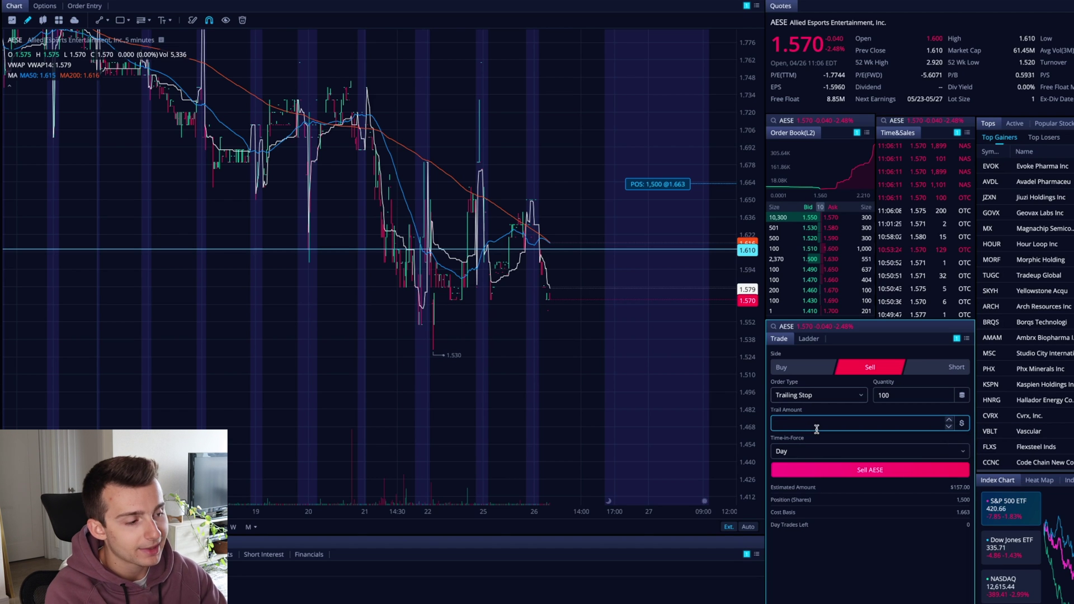
- Set the trailing stop's trail amount to 0.10, with the unit left on dollars
text(0.2)
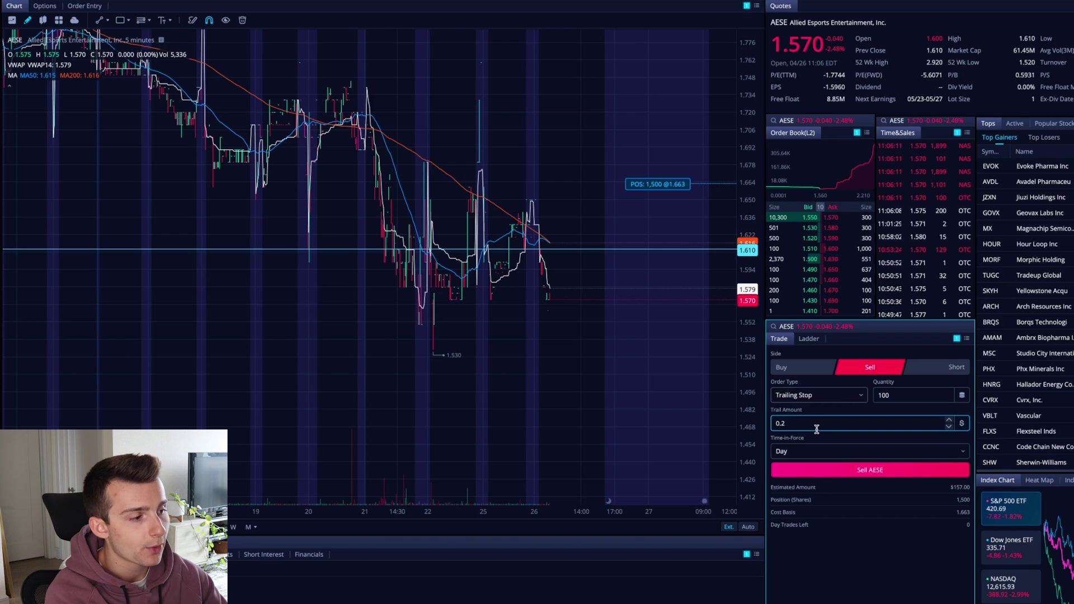
click(821, 411)
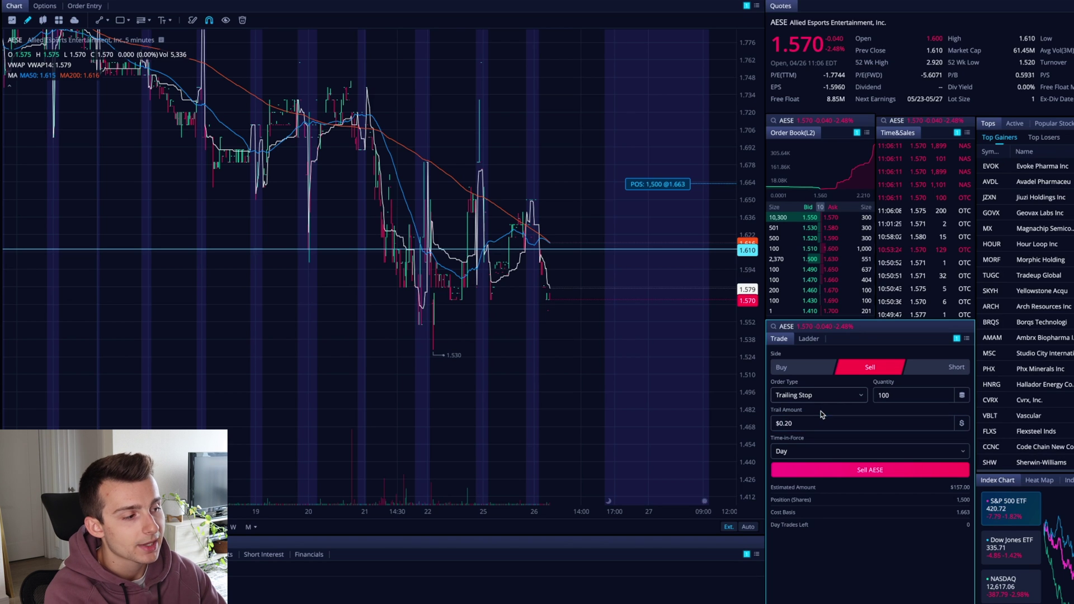
click(962, 424)
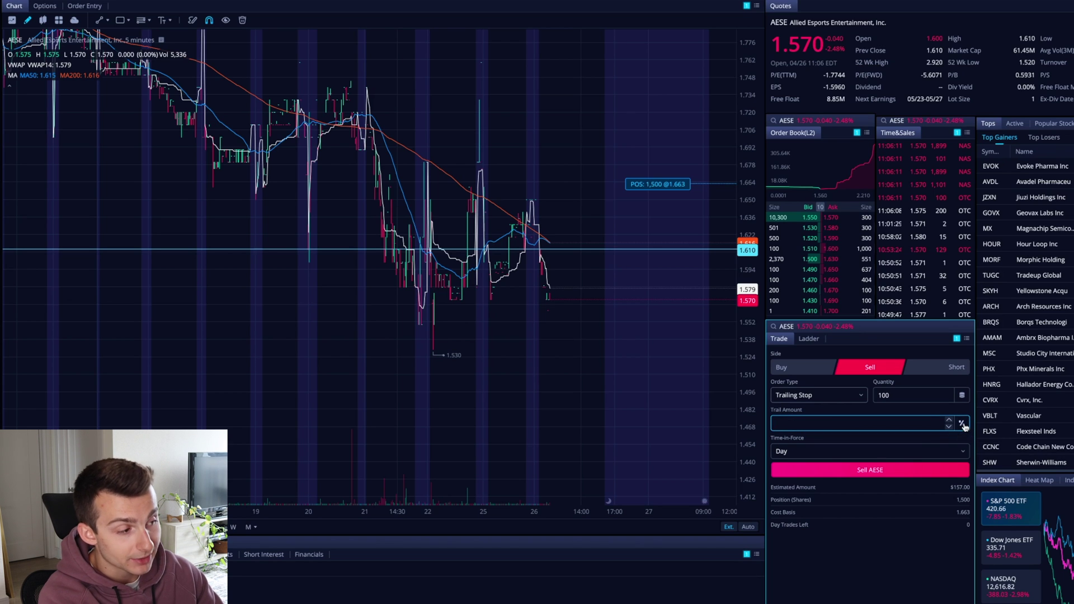
click(963, 424)
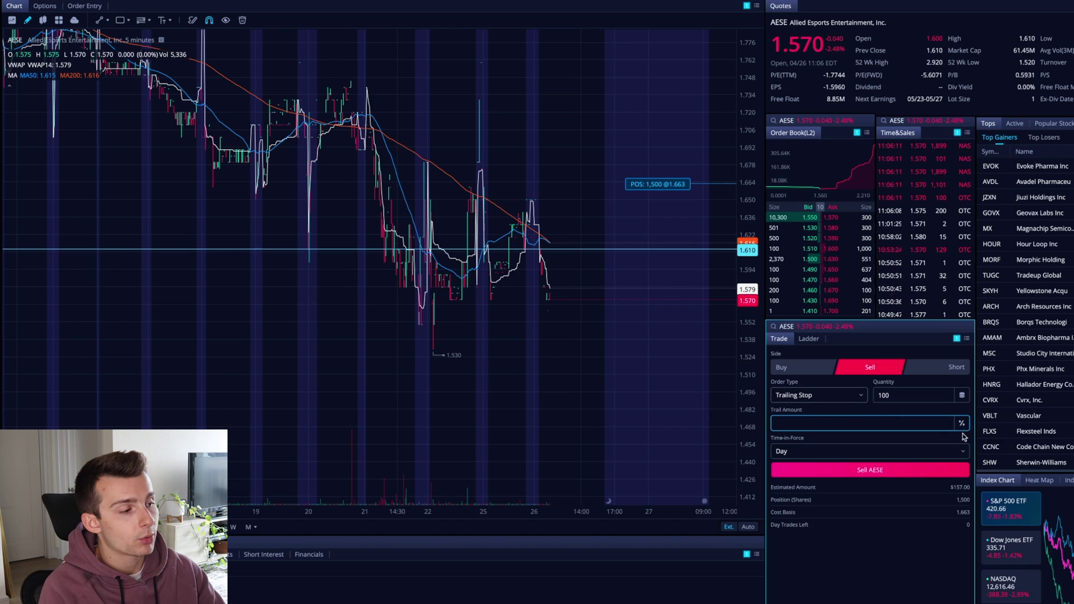
click(962, 424)
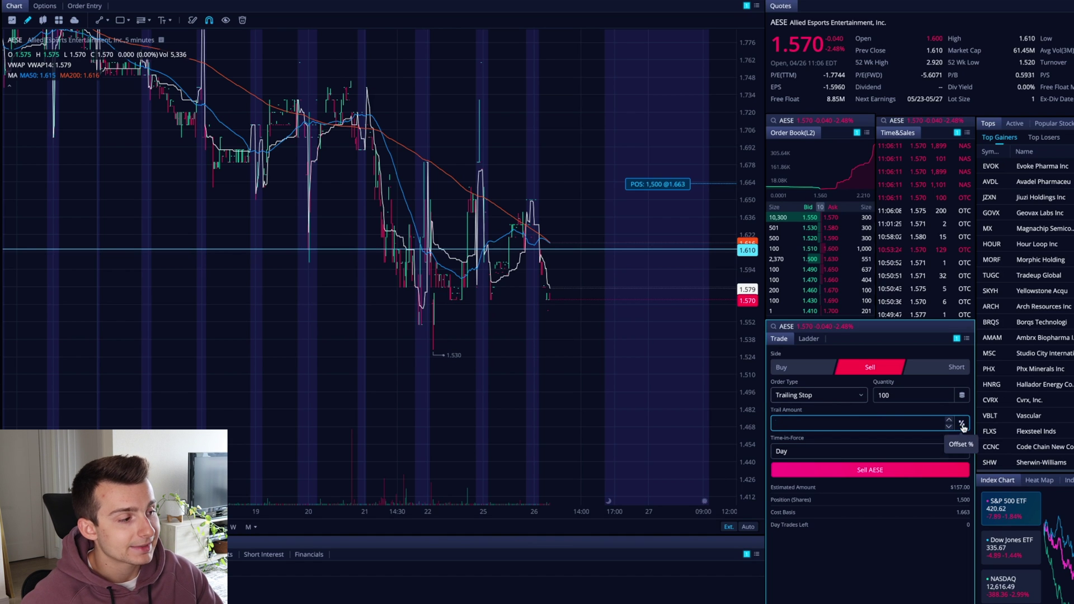
click(963, 424)
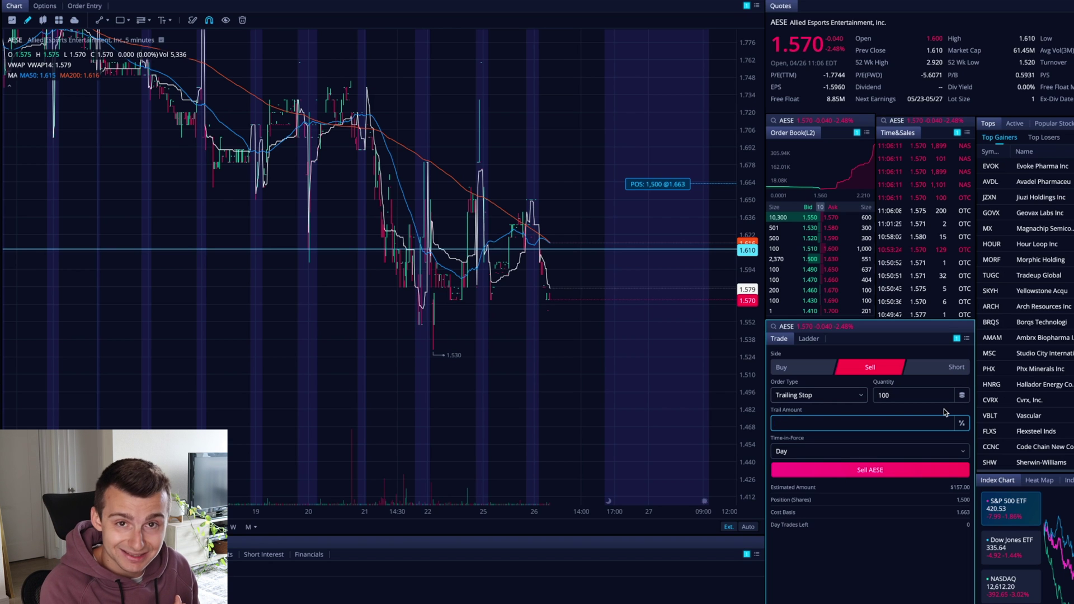
click(962, 423)
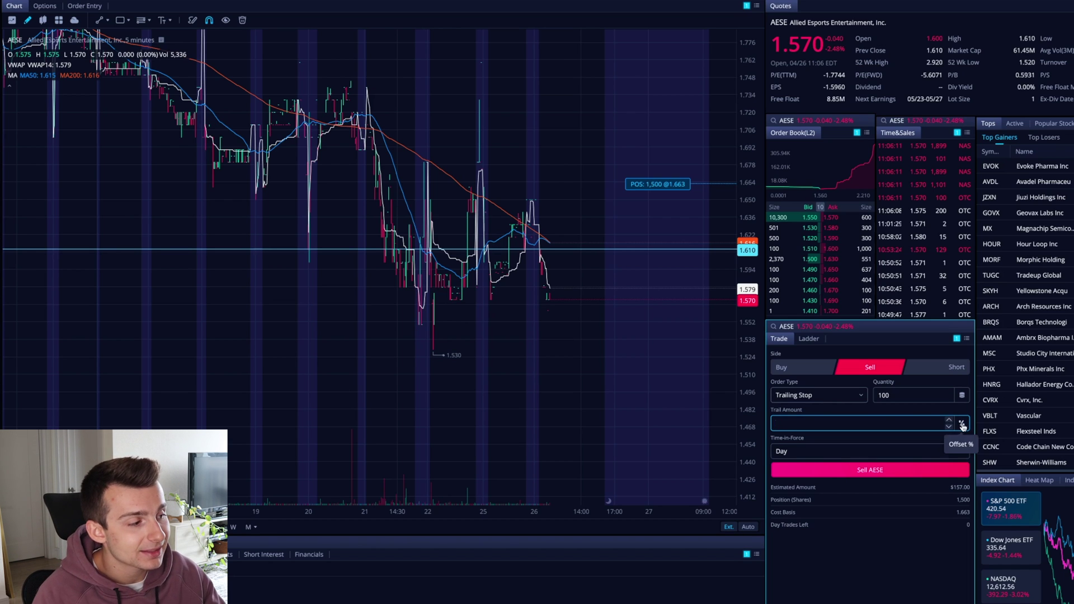
click(961, 443)
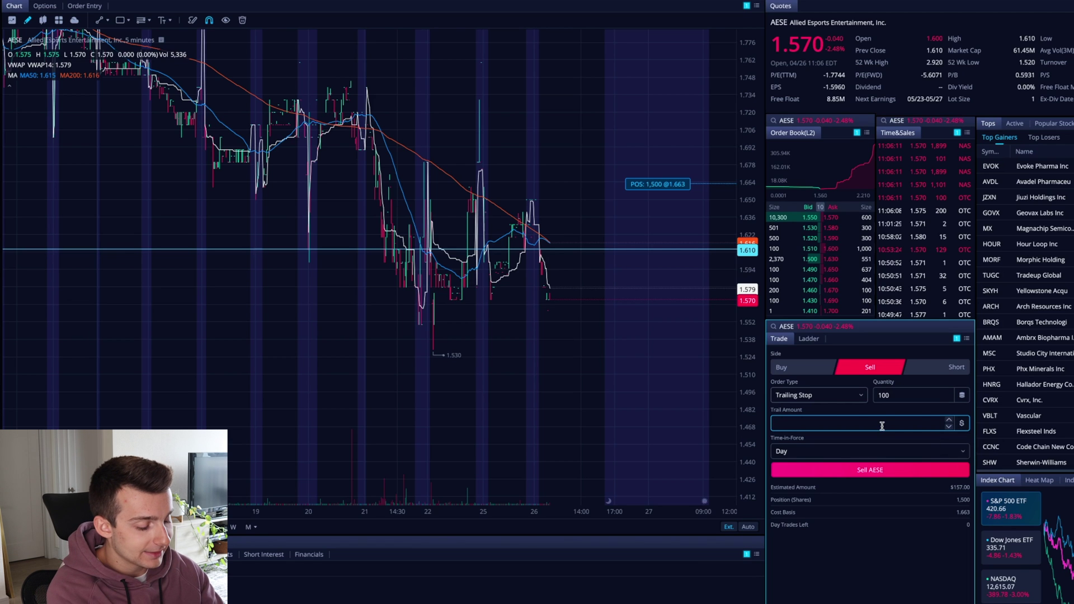
key(BackSpace)
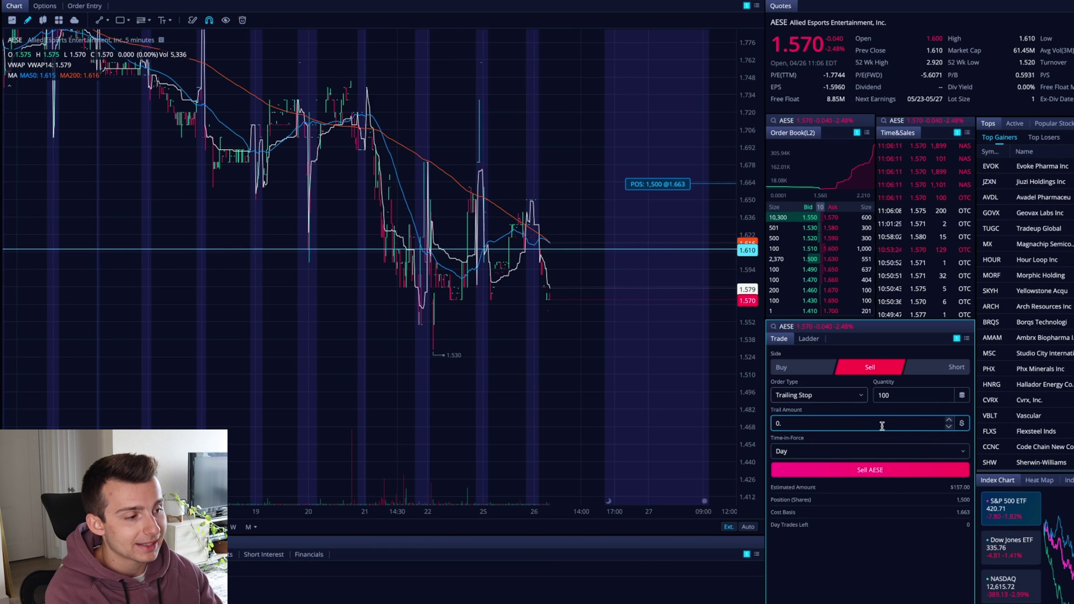
text(10)
click(855, 411)
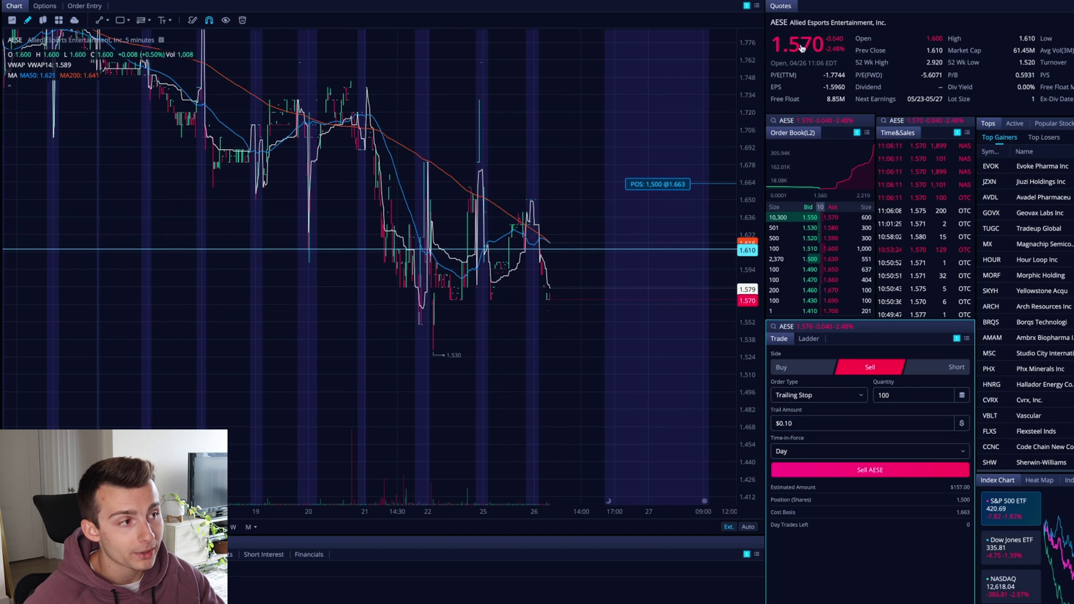
click(99, 20)
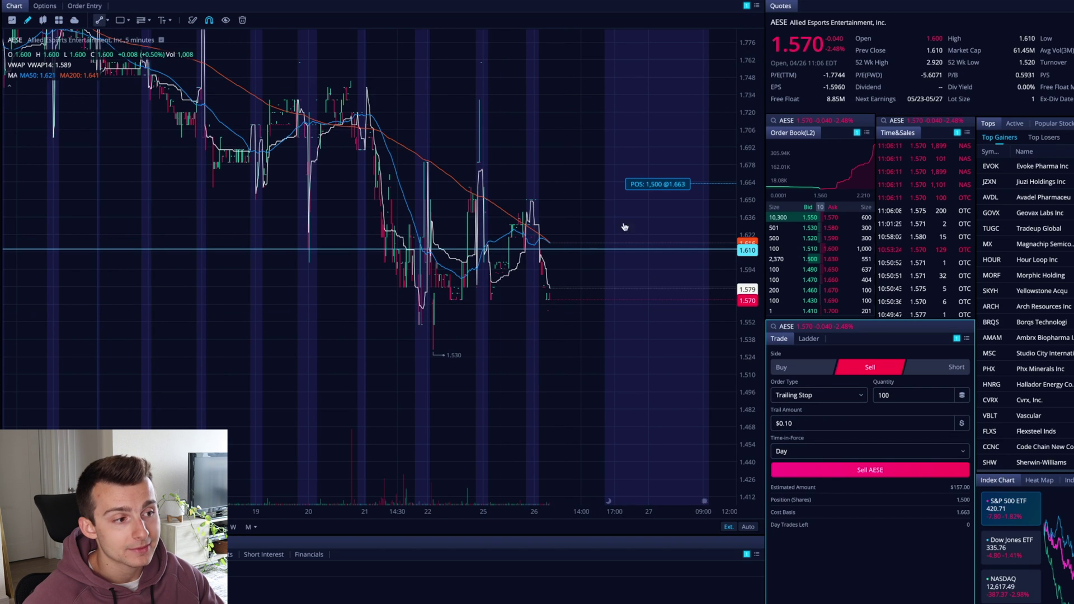
click(559, 299)
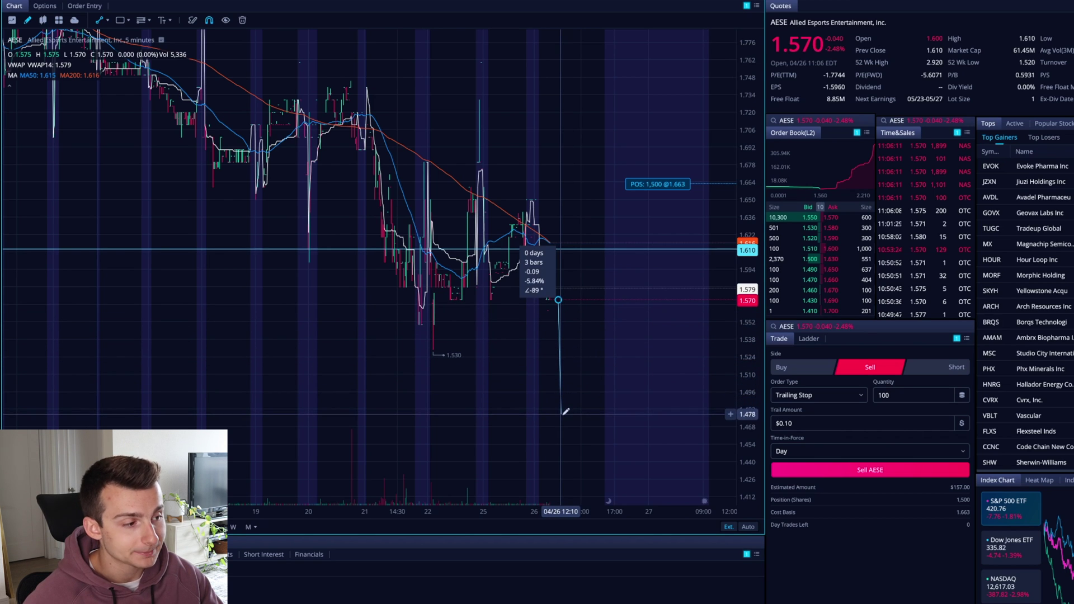
click(561, 415)
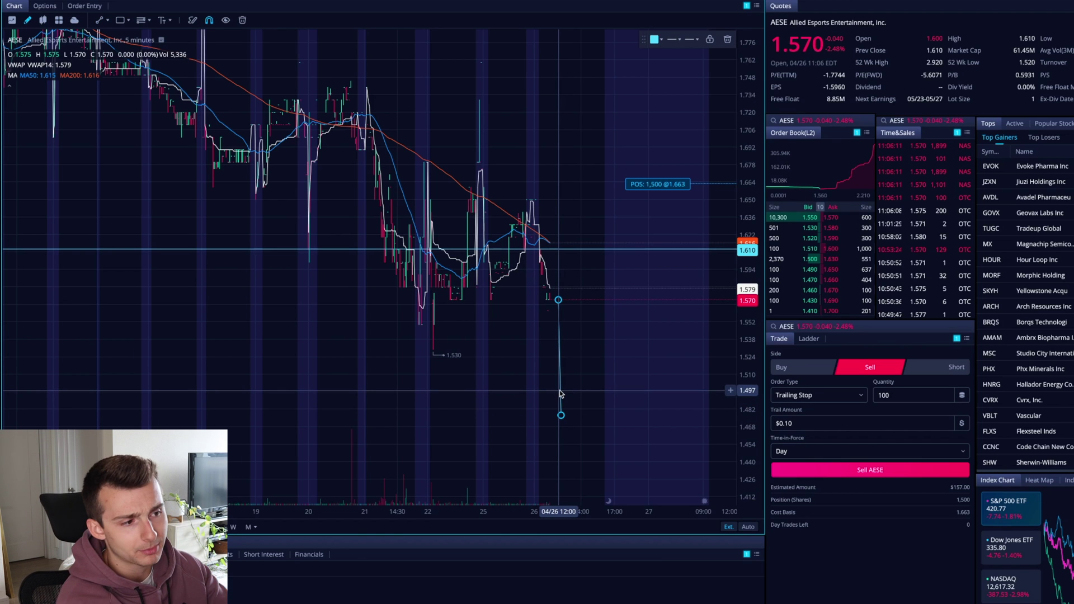
key(Delete)
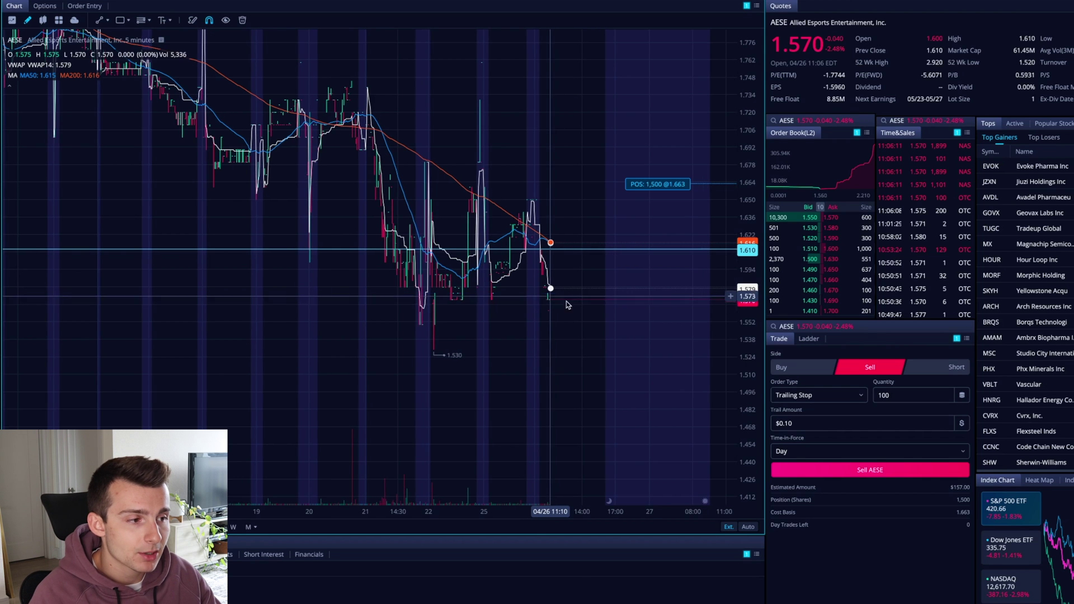
- Draw a trend line rising from the last candle up to about 1.61
drag(574, 293, 523, 302)
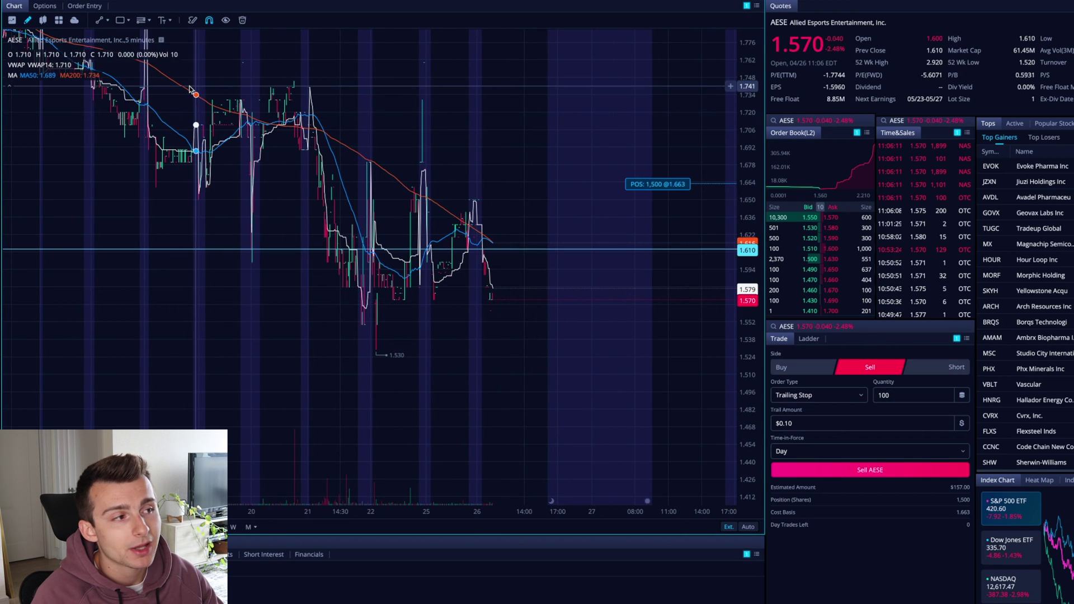
click(99, 20)
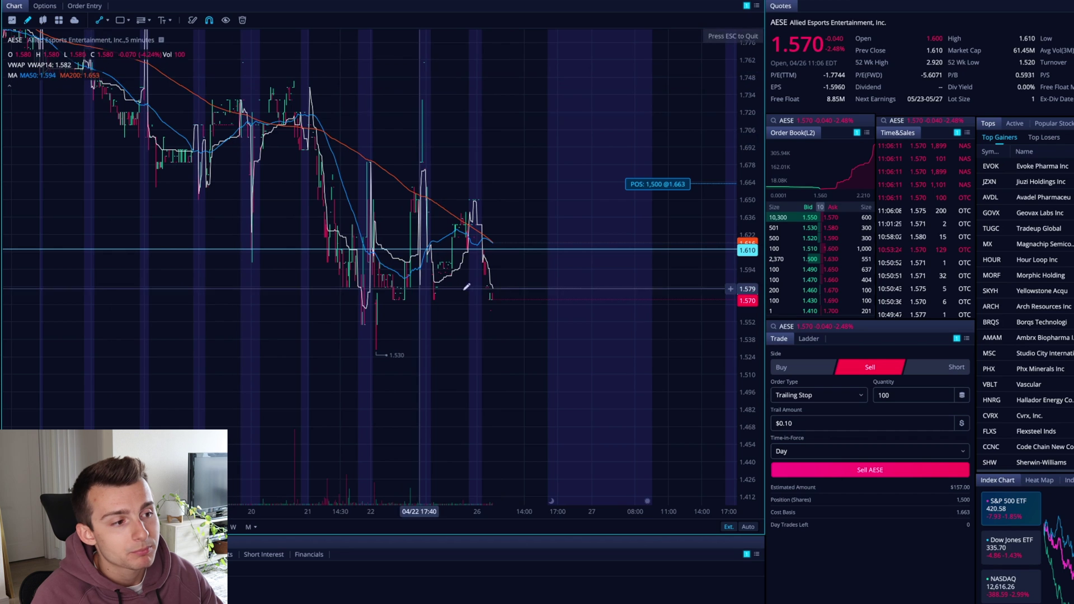
click(494, 298)
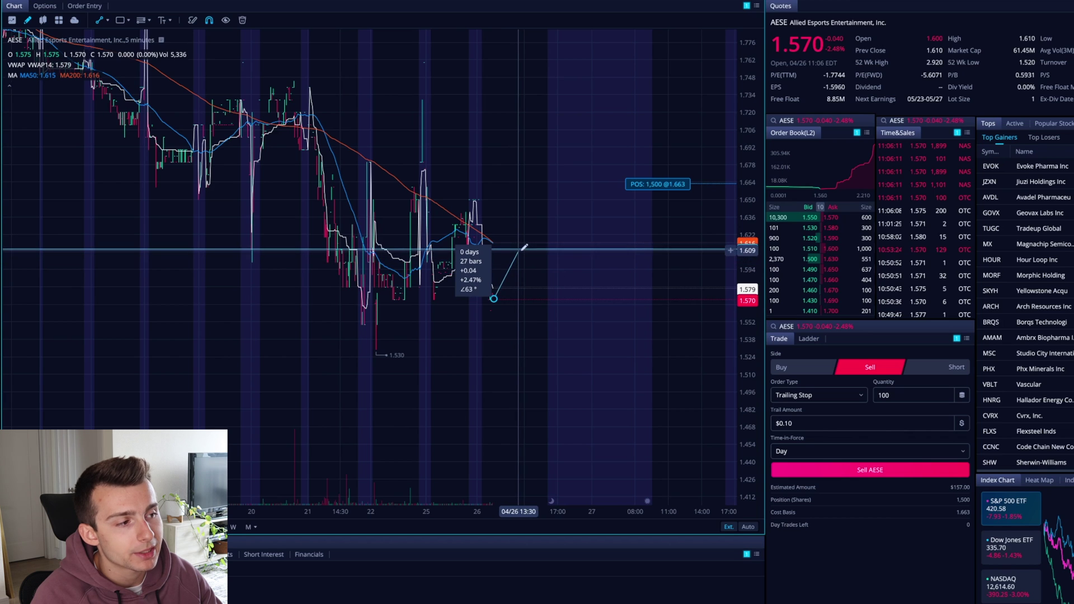
click(520, 250)
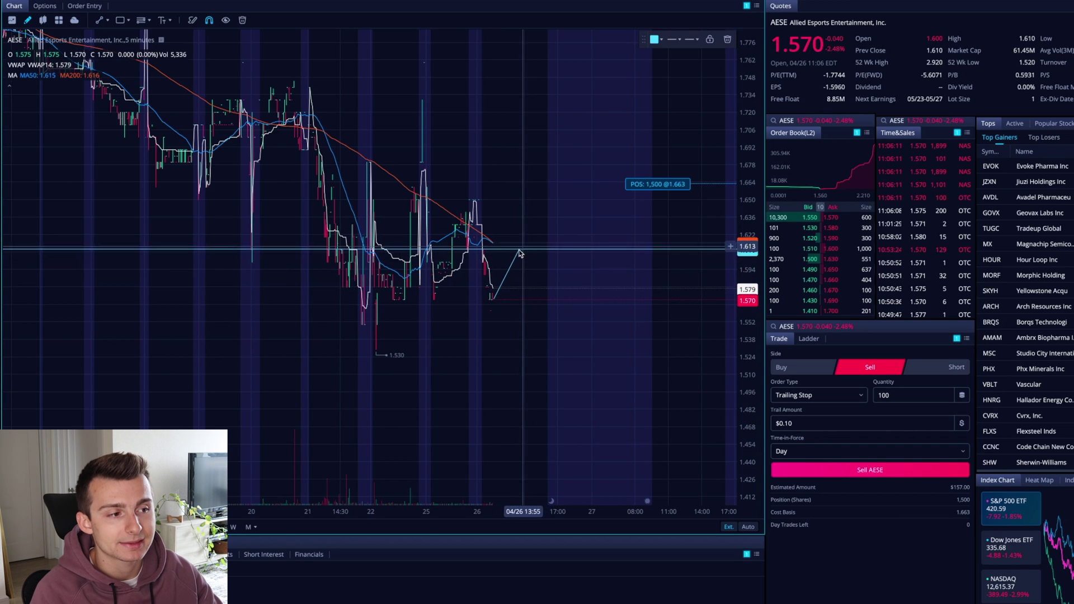
- Draw a blue rectangle around 1.61–1.62 at the line's upper end and stretch the price scale
click(120, 20)
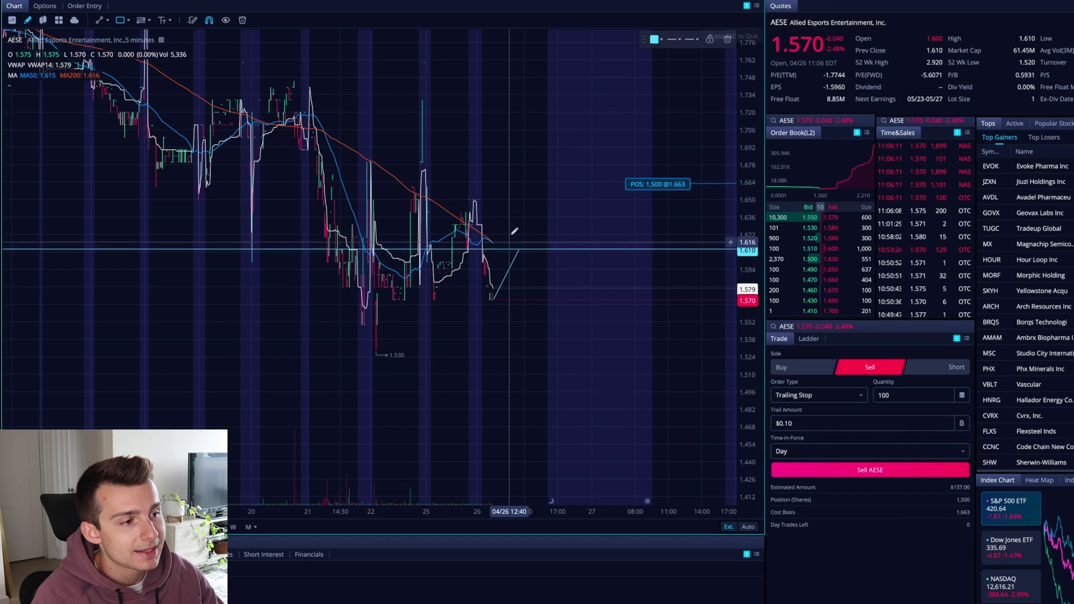
drag(509, 234, 534, 258)
scroll(572, 212, up, 2)
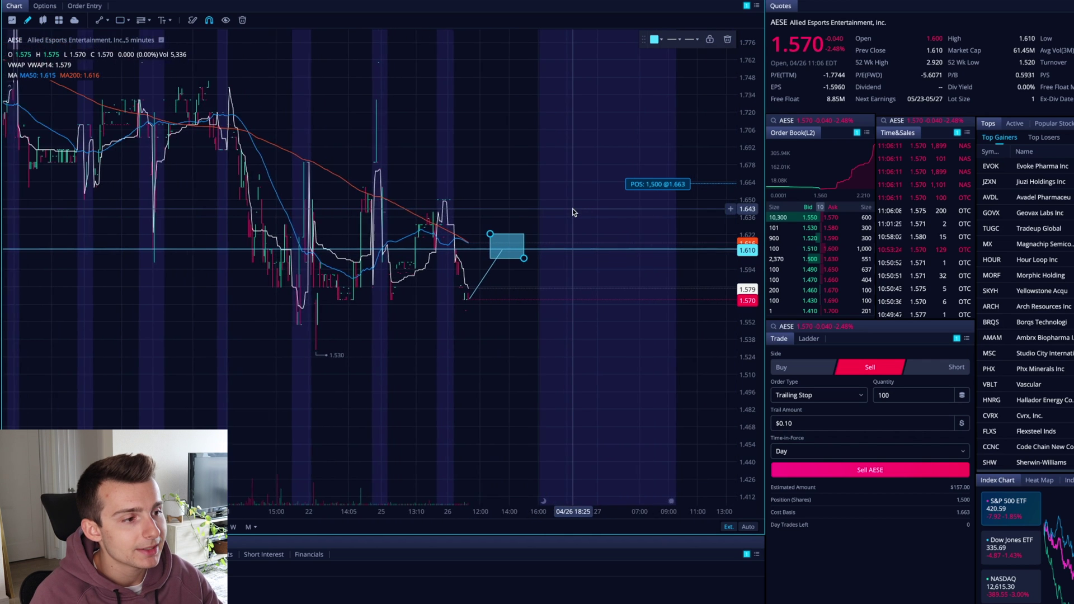
scroll(573, 212, up, 3)
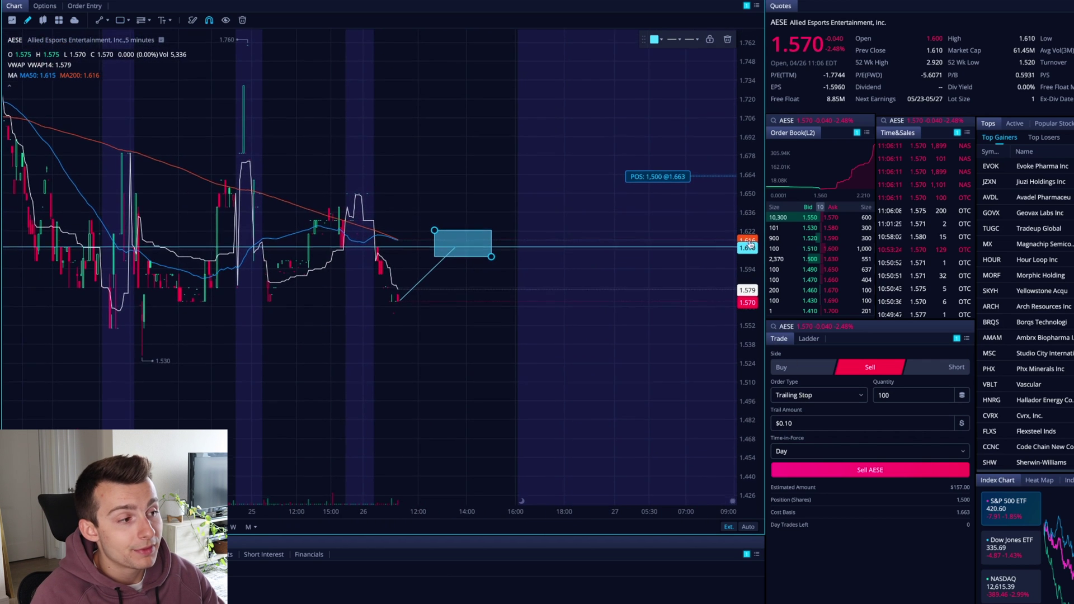
drag(750, 245, 753, 81)
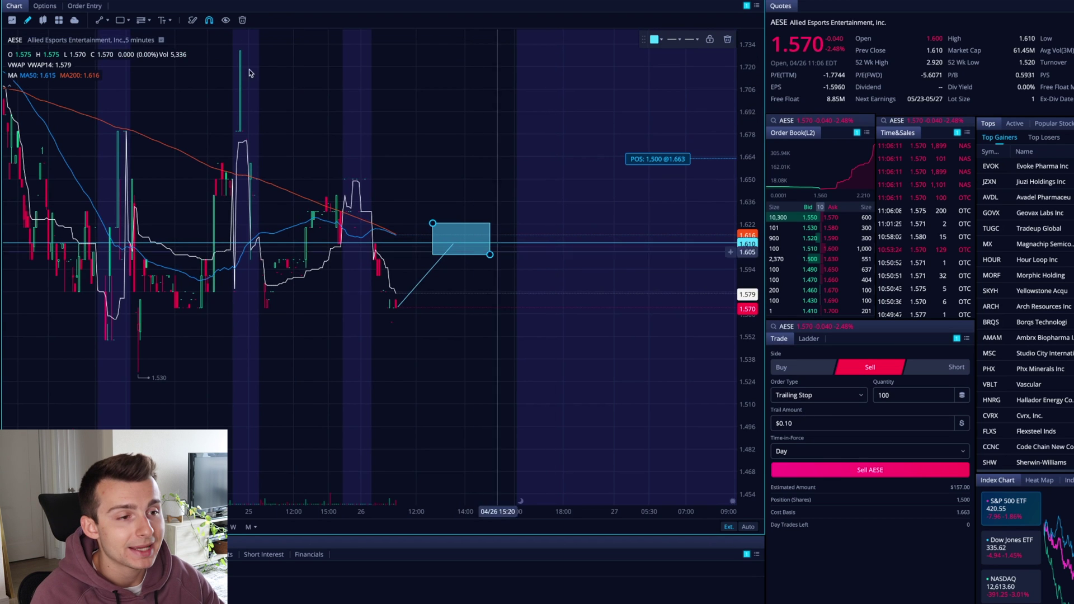
click(99, 20)
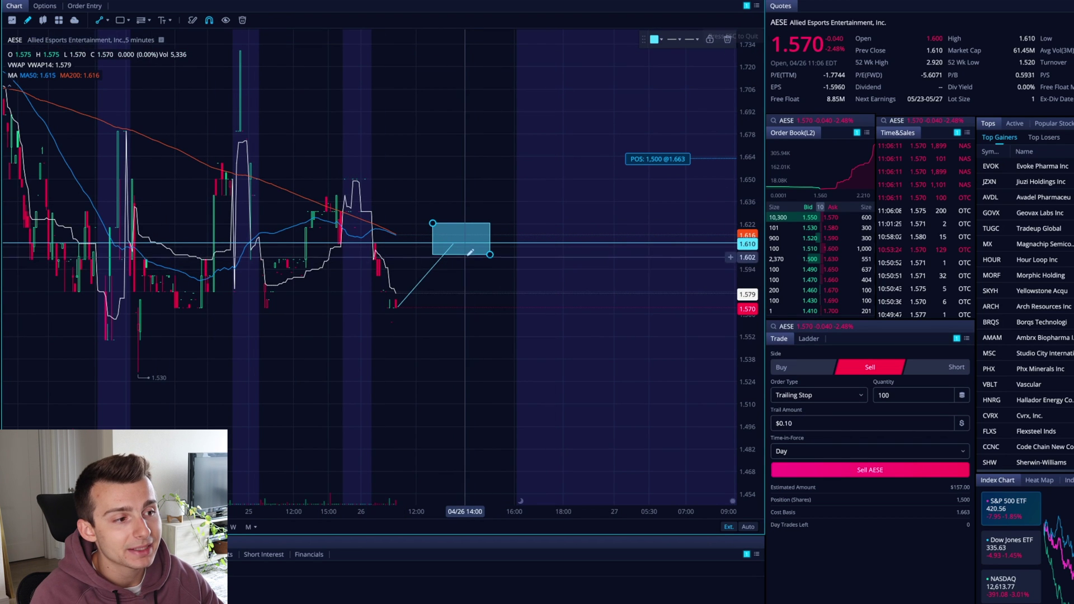
click(463, 242)
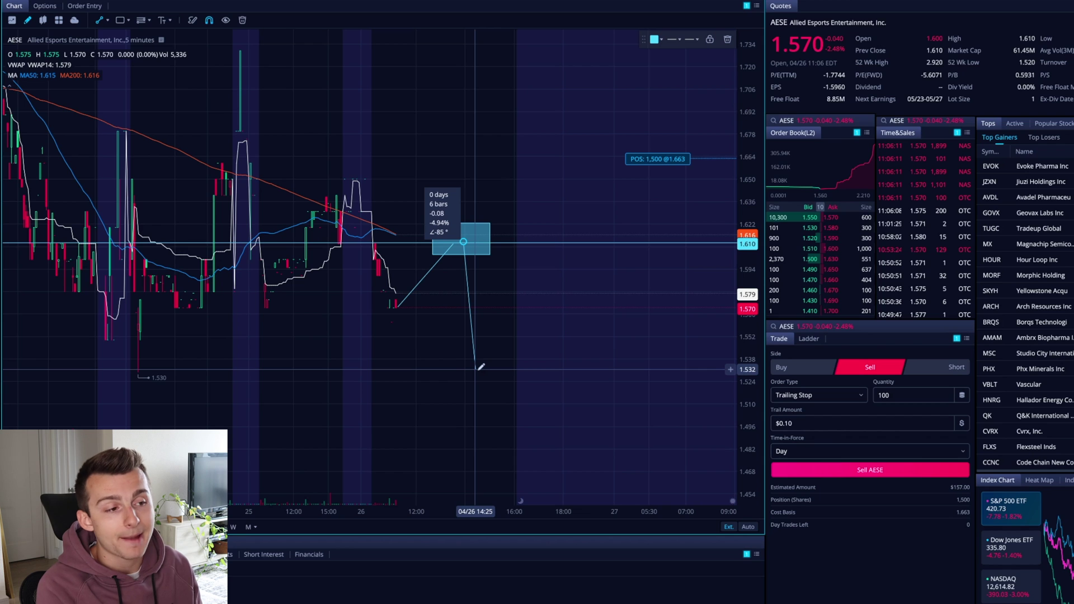
- Finish the downward line near 1.53, then delete it
click(476, 369)
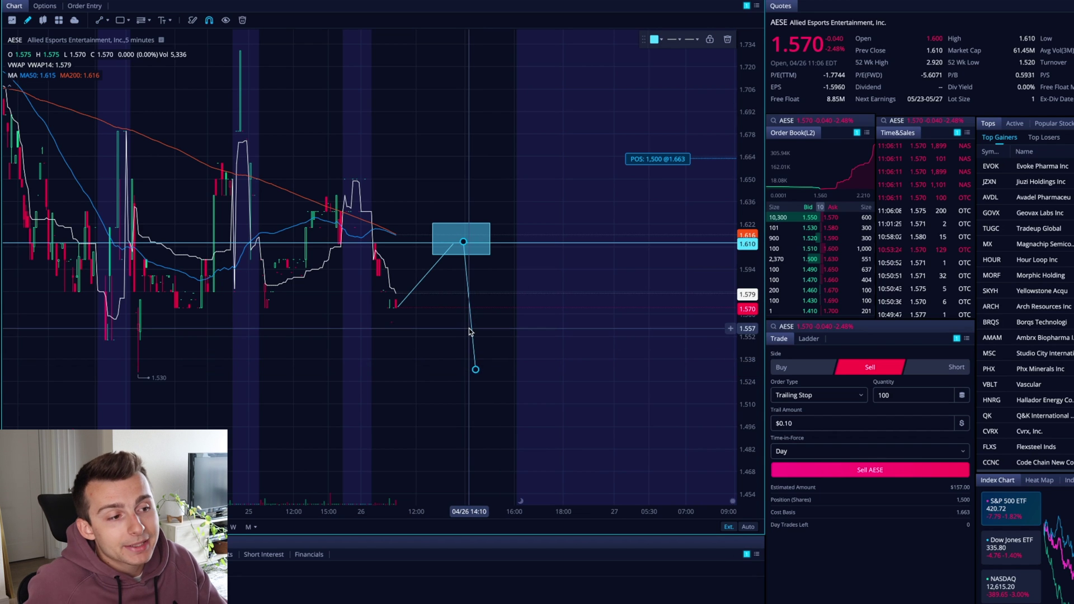
key(Delete)
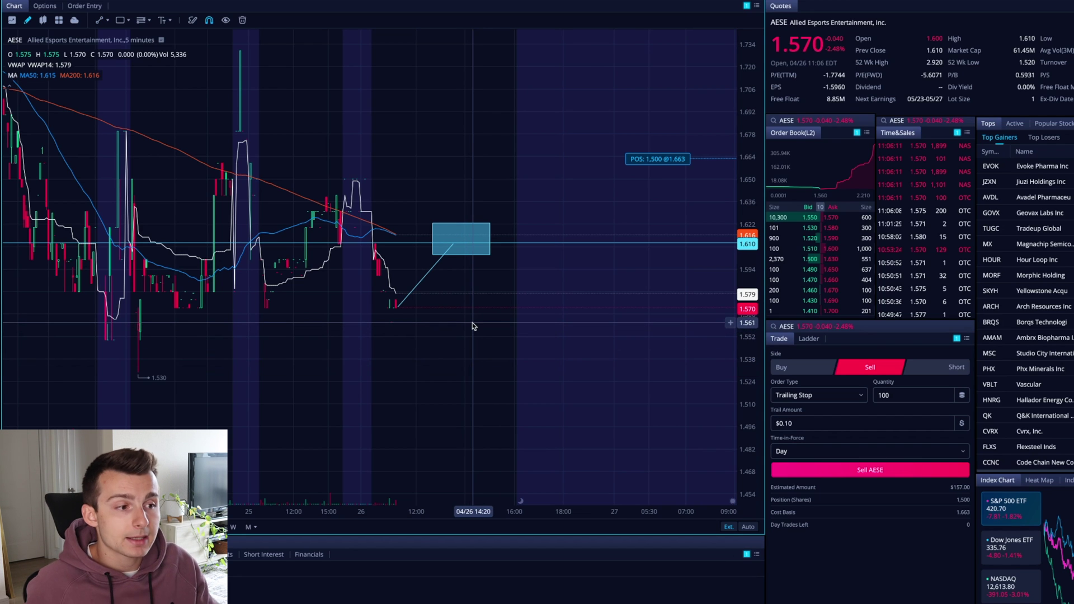